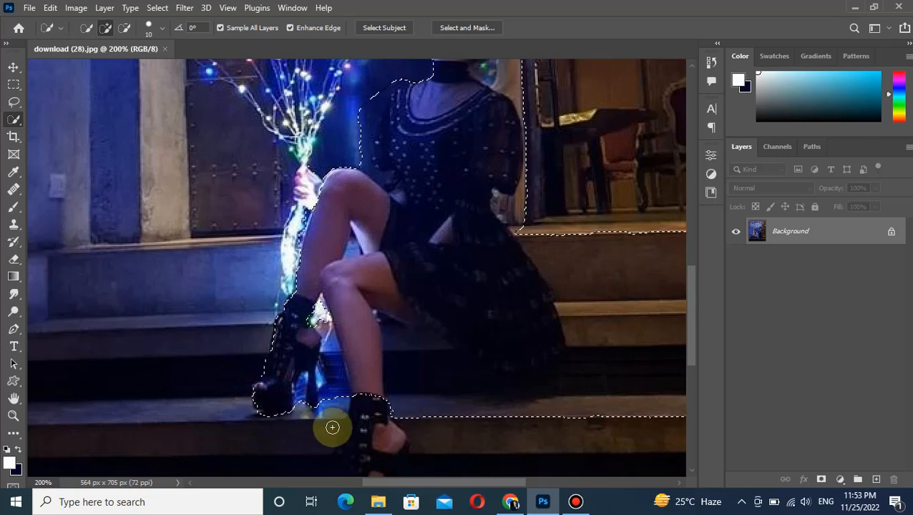
Add the woman's lower leg and front shoe to the selection and subtract the stairs around her shoes.
mouse_move(365, 413)
left_mouse_down()
mouse_move(367, 448)
mouse_move(364, 284)
left_mouse_up()
left_click(348, 332)
left_click(124, 28)
mouse_move(177, 245)
left_mouse_down()
mouse_move(202, 267)
mouse_move(221, 330)
mouse_move(214, 393)
mouse_move(147, 278)
mouse_move(34, 306)
mouse_move(93, 282)
mouse_move(78, 368)
left_mouse_up()
left_click_drag(138, 349, 296, 322)
left_click(270, 275)
left_click_drag(204, 279, 214, 276)
mouse_move(342, 400)
left_mouse_down()
mouse_move(435, 393)
mouse_move(438, 403)
mouse_move(437, 323)
mouse_move(487, 324)
mouse_move(464, 351)
left_mouse_up()
left_click_drag(491, 316, 159, 349)
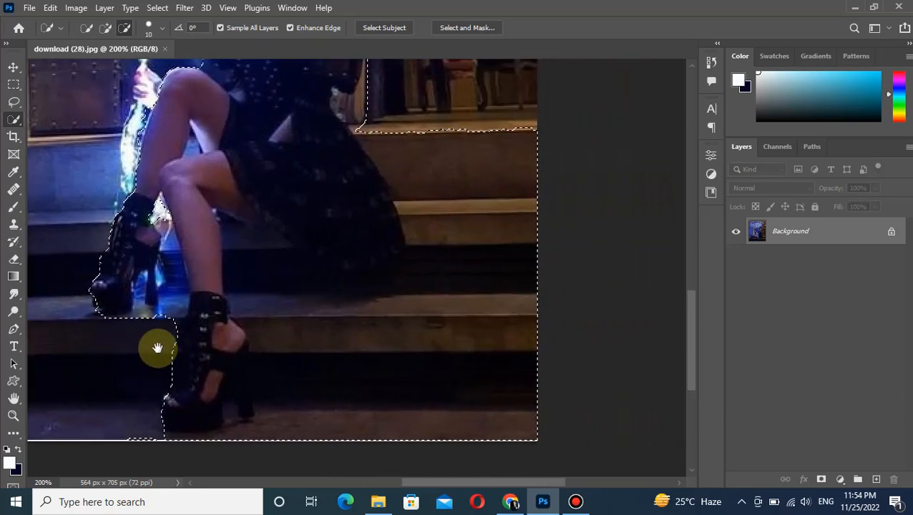
Subtract the stairs and doorway beside the woman's dress and add missing parts of her figure to the selection.
mouse_move(526, 146)
left_mouse_down()
mouse_move(500, 255)
mouse_move(500, 347)
mouse_move(424, 359)
mouse_move(438, 264)
mouse_move(404, 291)
mouse_move(308, 312)
mouse_move(361, 249)
left_mouse_up()
left_click(105, 27)
mouse_move(327, 181)
left_mouse_down()
mouse_move(373, 184)
mouse_move(377, 231)
mouse_move(388, 236)
mouse_move(335, 279)
left_mouse_up()
key("space")
mouse_move(373, 223)
left_mouse_down()
mouse_move(394, 336)
mouse_move(420, 346)
left_mouse_up()
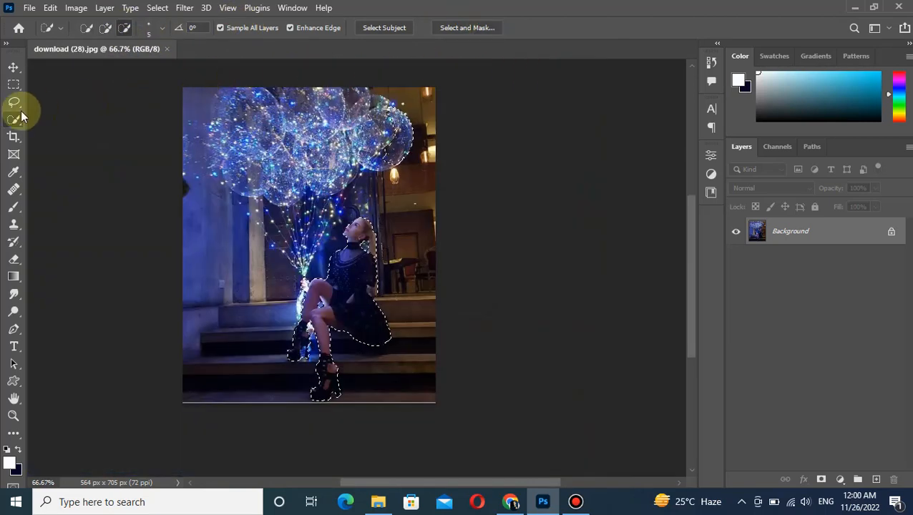
Subtract the stray balloon area from the selection and copy the selected woman to a new layer.
left_click(125, 27)
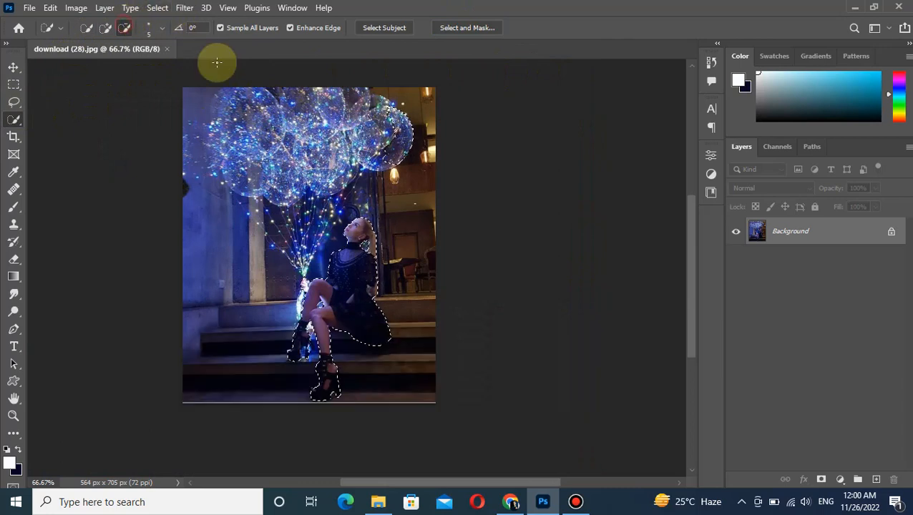
left_click_drag(396, 113, 389, 112)
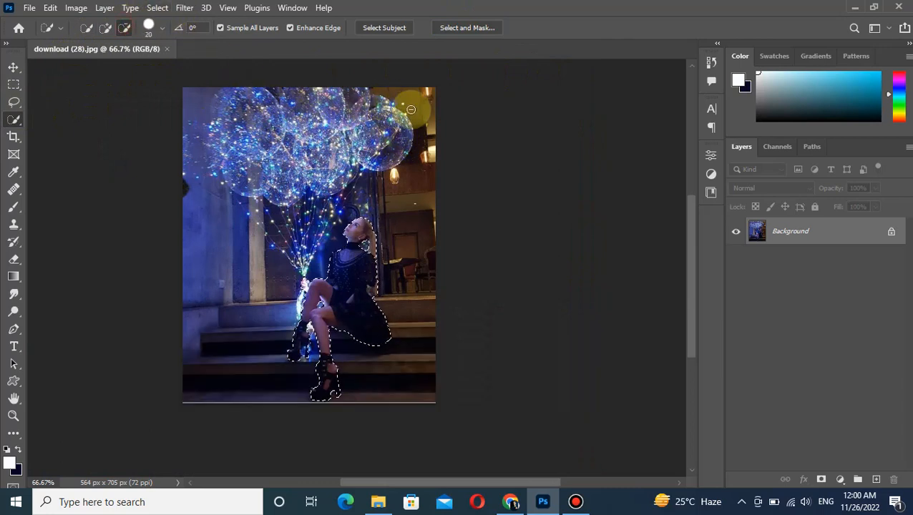
left_click(13, 68)
key("ctrl+j")
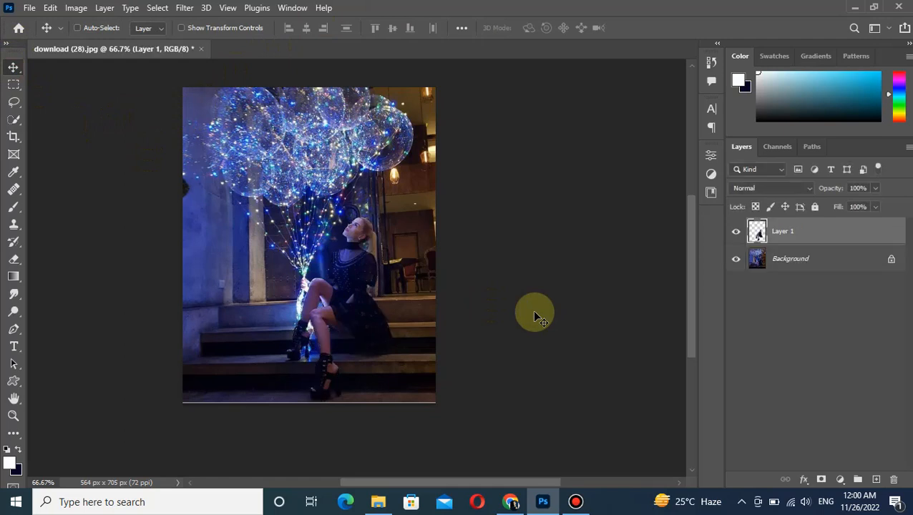
Add an Exposure adjustment directly above the Background layer with the exposure set to -3.94.
left_click(800, 258)
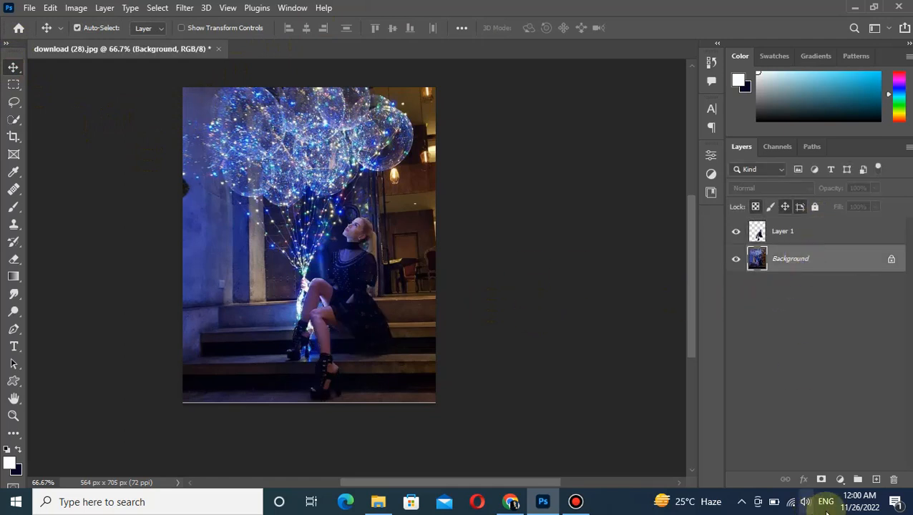
left_click(841, 479)
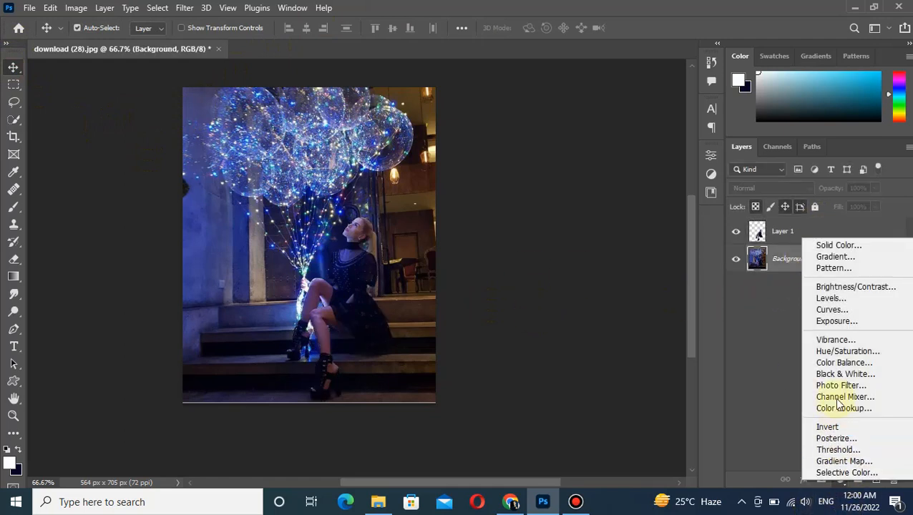
left_click(845, 324)
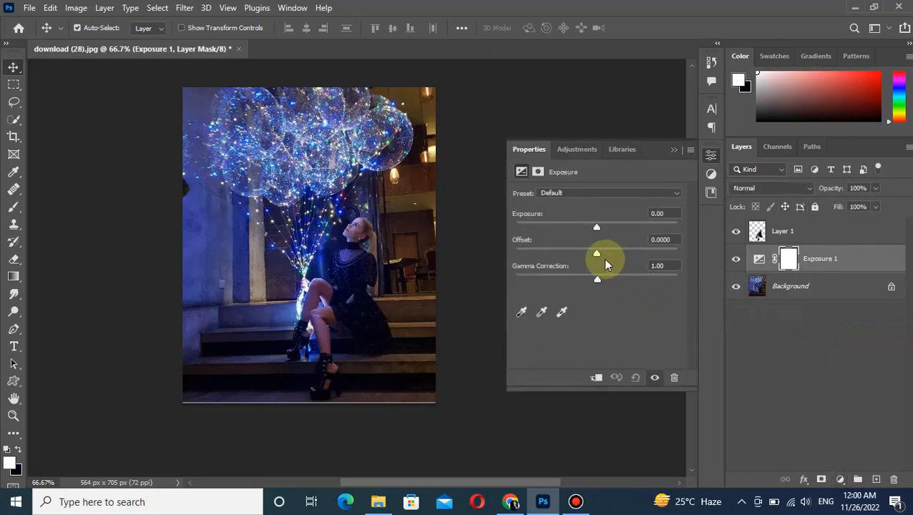
left_click_drag(597, 228, 550, 226)
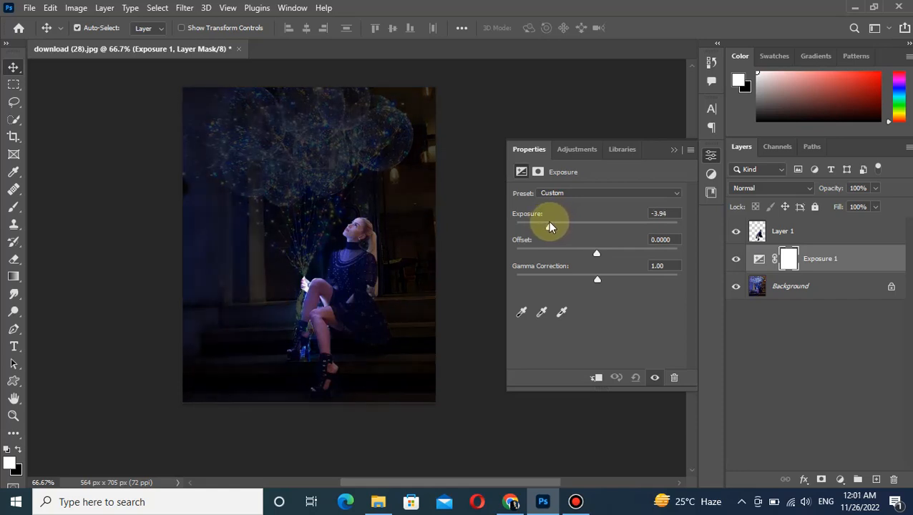
left_click(673, 149)
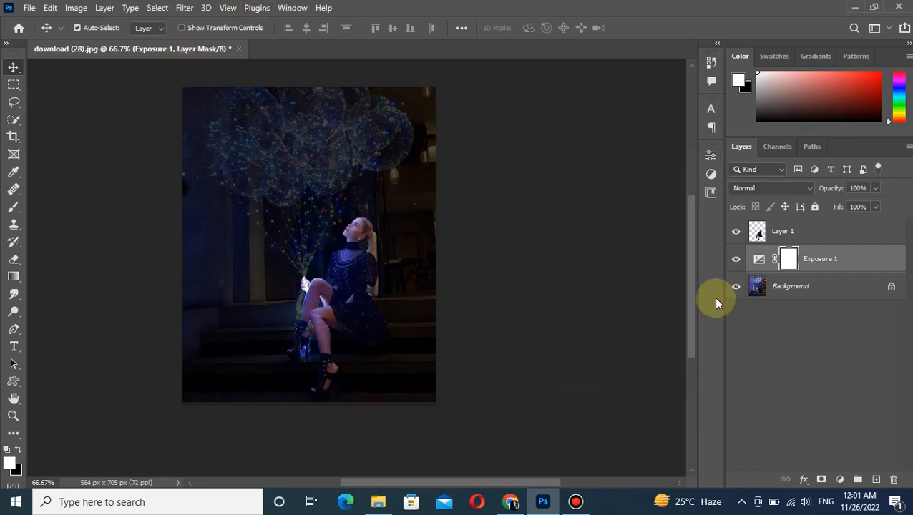
Open the Blossoming - -17- cloud image and bring it into download (28).jpg above Layer 1.
left_click(800, 232)
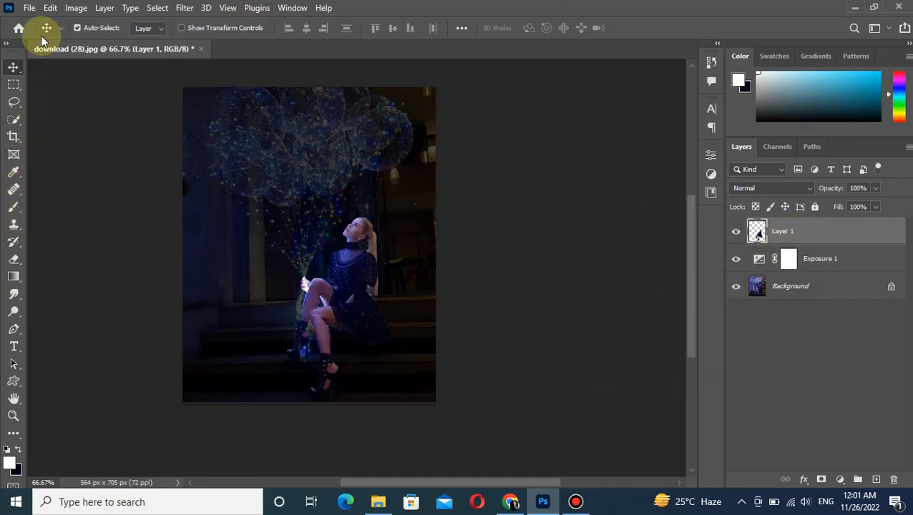
left_click(27, 8)
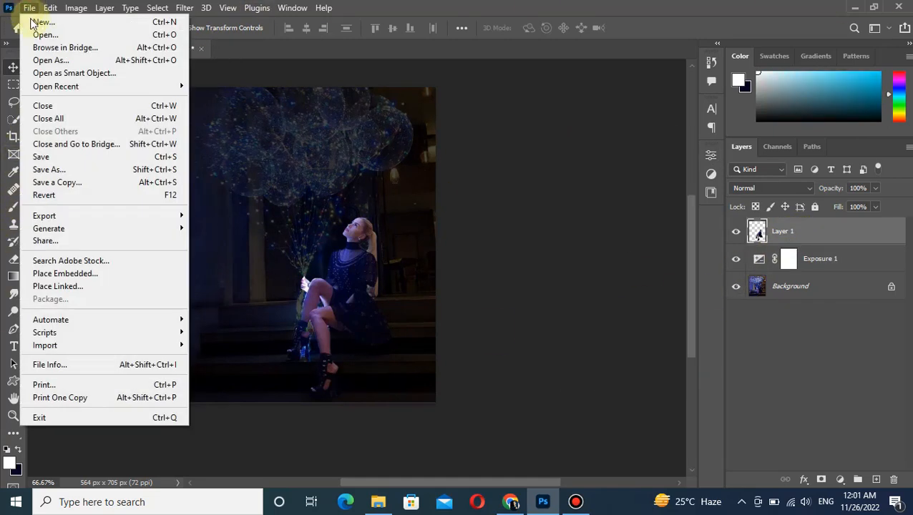
left_click(32, 35)
left_click(157, 113)
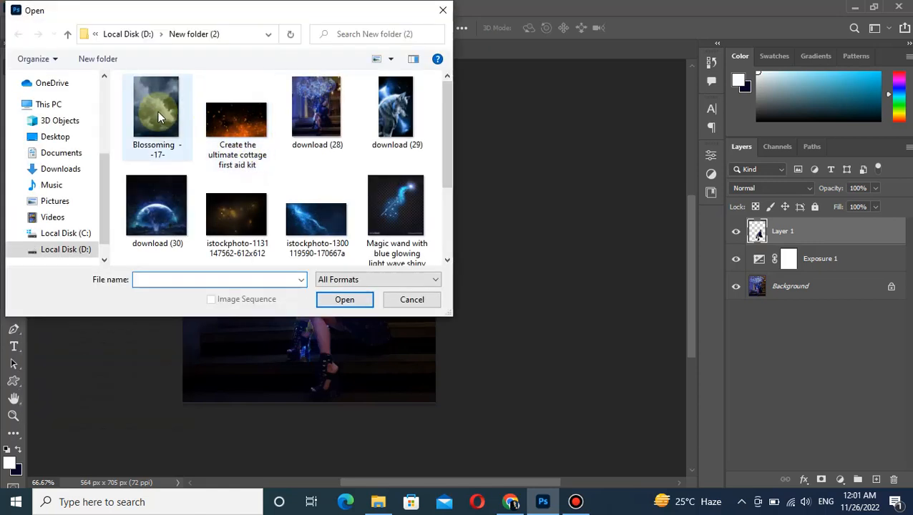
left_click(346, 299)
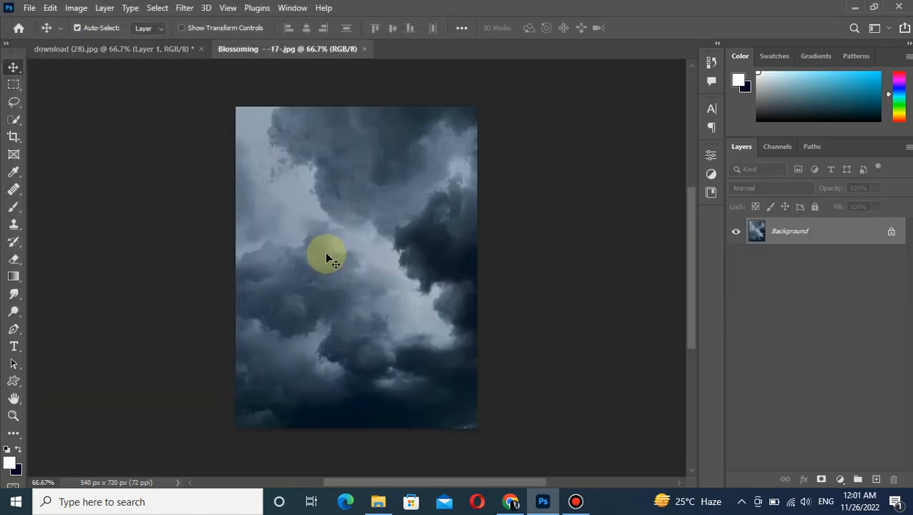
left_click_drag(99, 110, 222, 155)
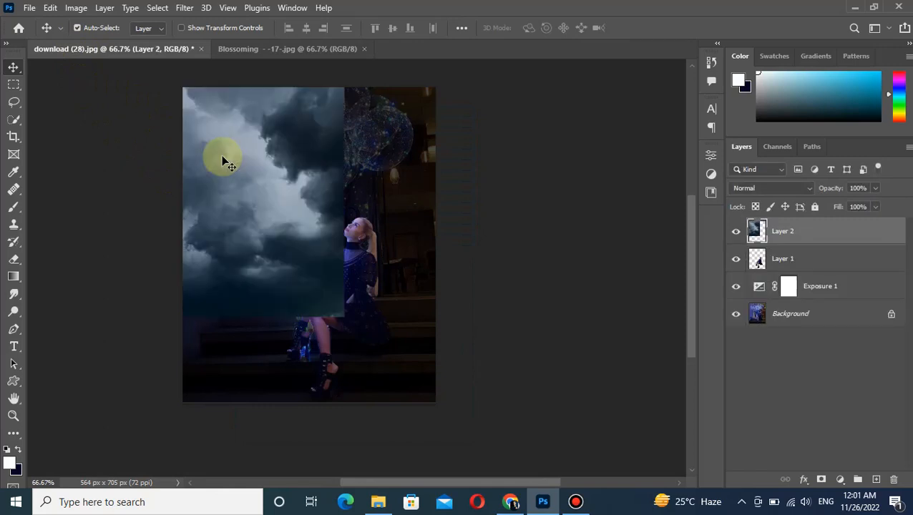
Scale down the cloud layer, place it along the photo's top edge, and duplicate it twice to span the width.
left_click_drag(245, 195, 309, 341)
key("ctrl+t")
left_click_drag(403, 112, 334, 236)
left_click_drag(301, 264, 300, 96)
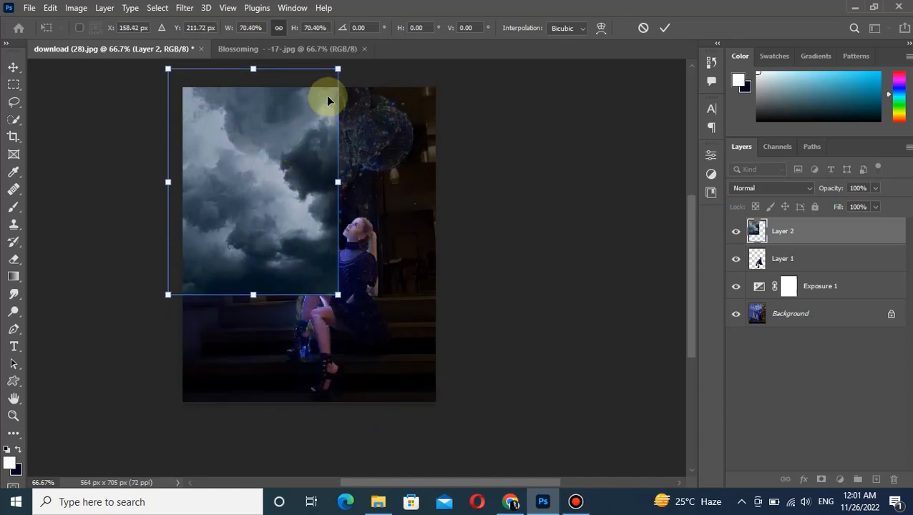
left_click_drag(338, 68, 322, 87)
left_click_drag(305, 183, 277, 107)
key("Return")
left_click_drag(255, 153, 443, 156)
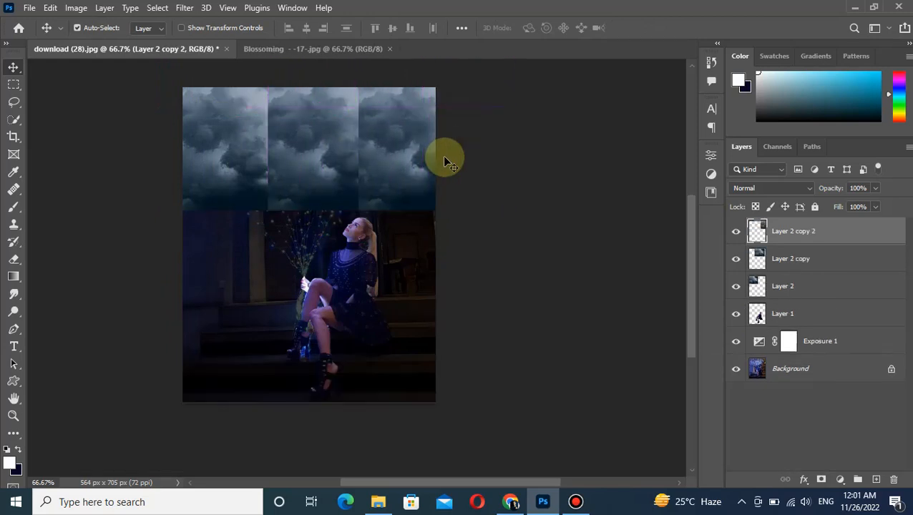
Erase the vertical seams between the three cloud pieces on Layer 2 copy and Layer 2 copy 2.
left_click(823, 286)
left_click(13, 259)
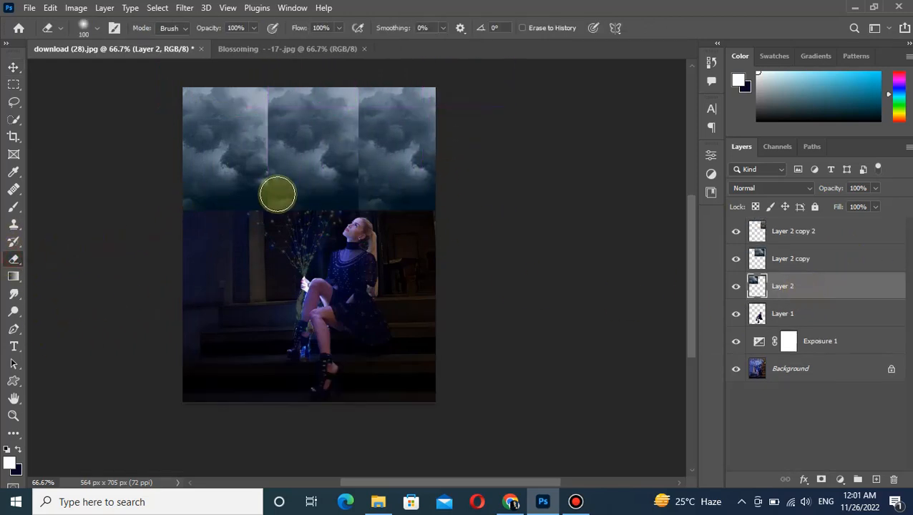
left_click(59, 28)
left_click(95, 29)
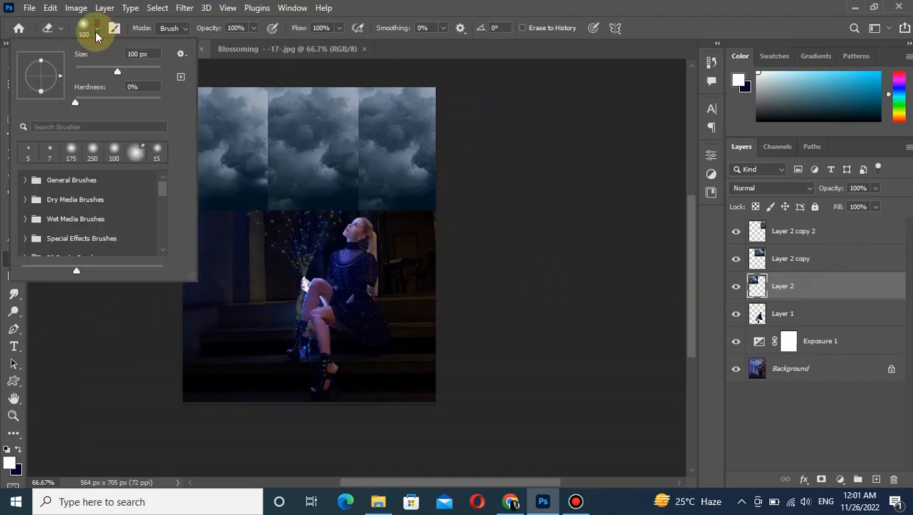
left_click(95, 28)
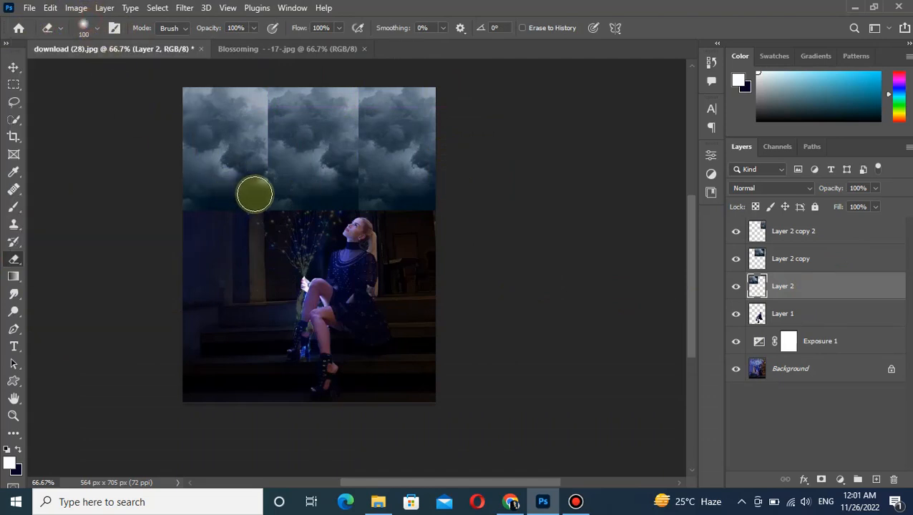
left_click(764, 258)
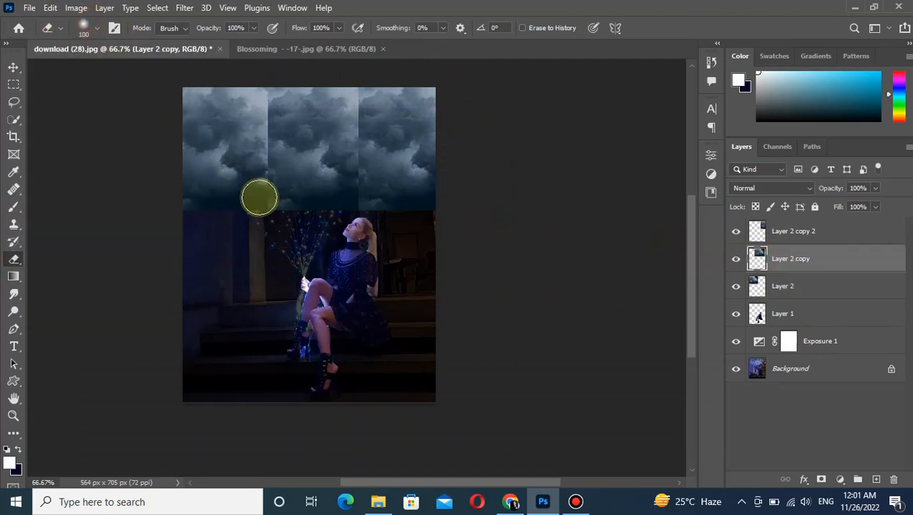
mouse_move(255, 208)
left_mouse_down()
mouse_move(255, 108)
mouse_move(239, 104)
mouse_move(253, 116)
mouse_move(253, 165)
mouse_move(236, 155)
mouse_move(238, 105)
mouse_move(255, 220)
left_mouse_up()
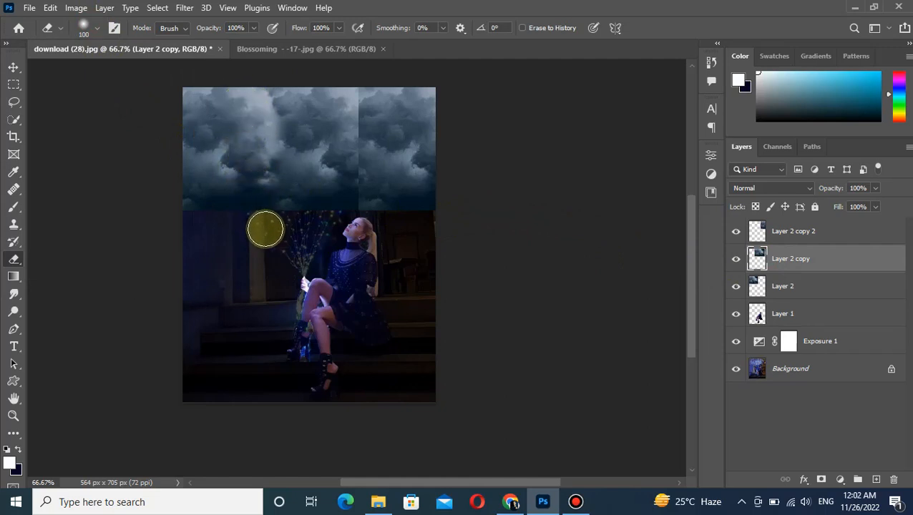
left_click(749, 228)
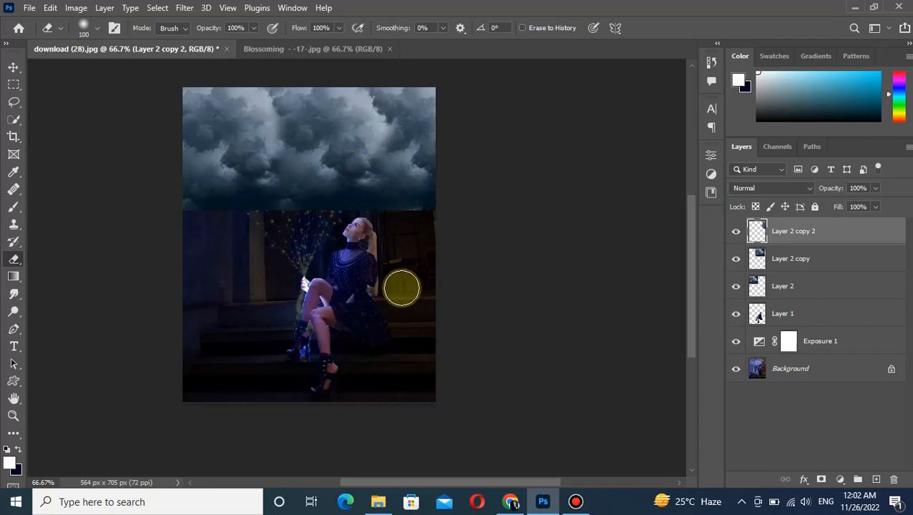
left_click(358, 126)
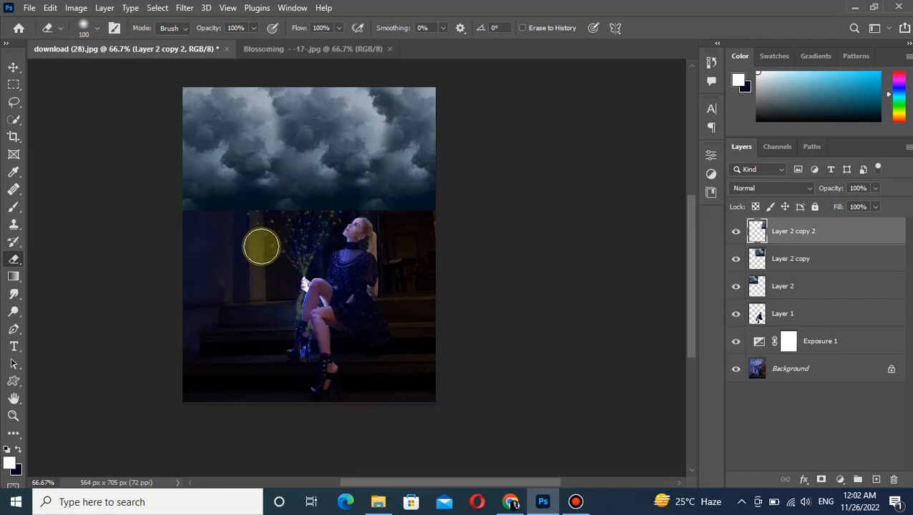
Erase the hard lower edges of the three cloud layers so they fade into the dark scene.
left_click(13, 67)
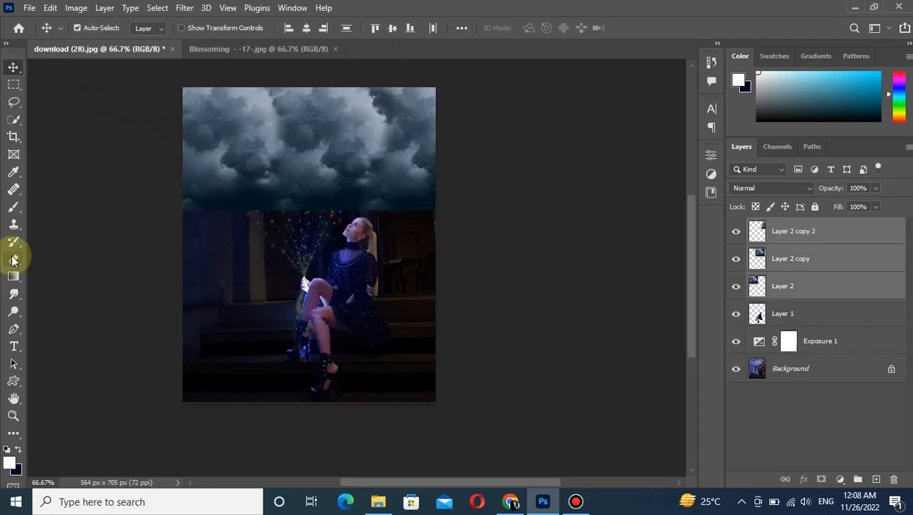
left_click(14, 260)
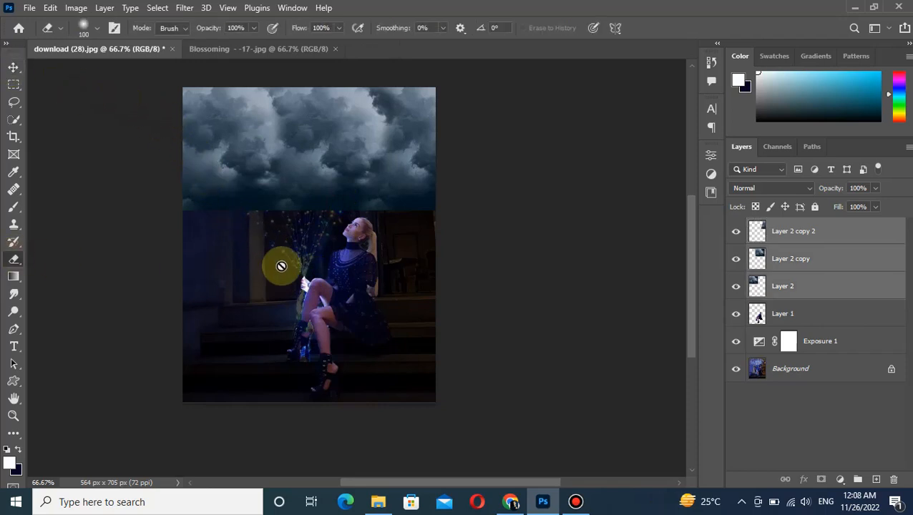
left_click(777, 231)
left_click_drag(230, 219, 407, 220)
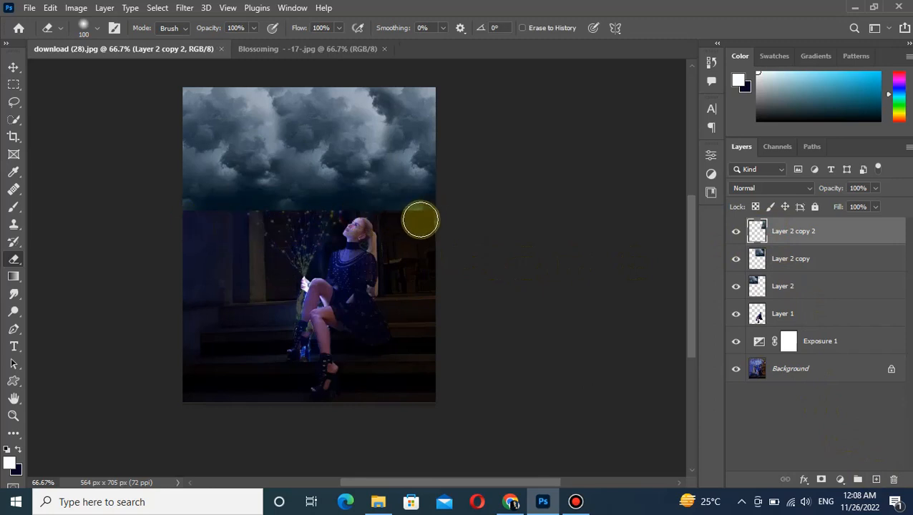
left_click(761, 262)
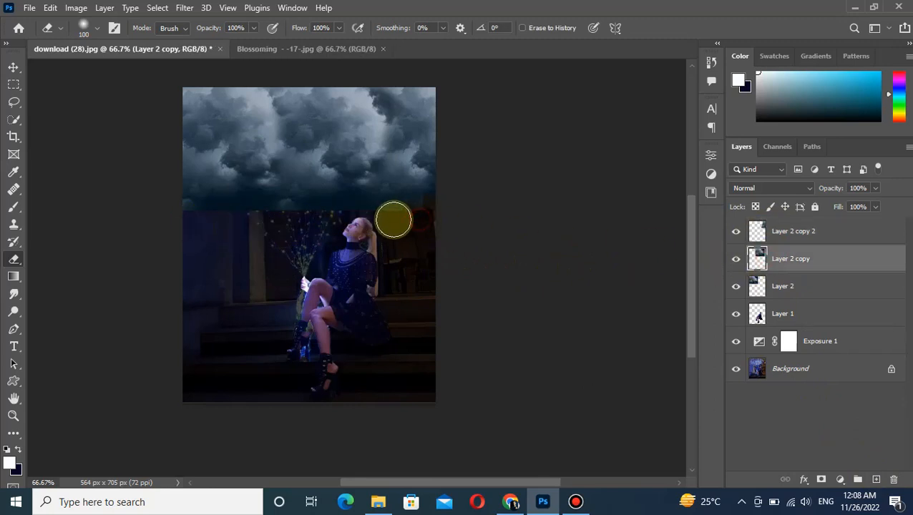
mouse_move(416, 215)
left_mouse_down()
mouse_move(192, 226)
mouse_move(235, 230)
mouse_move(259, 224)
mouse_move(214, 230)
mouse_move(178, 215)
left_mouse_up()
left_click(792, 292)
left_click(13, 68)
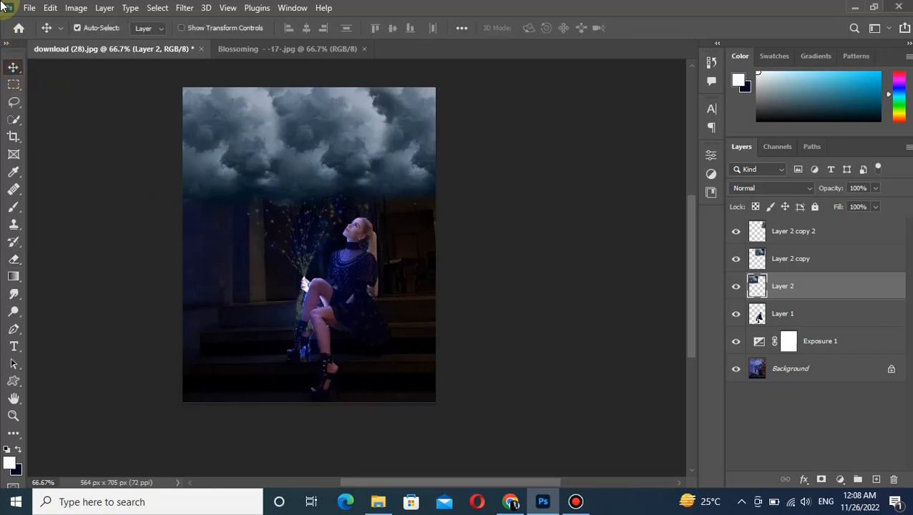
Open the wolf image download (29).
left_click(32, 7)
left_click(37, 31)
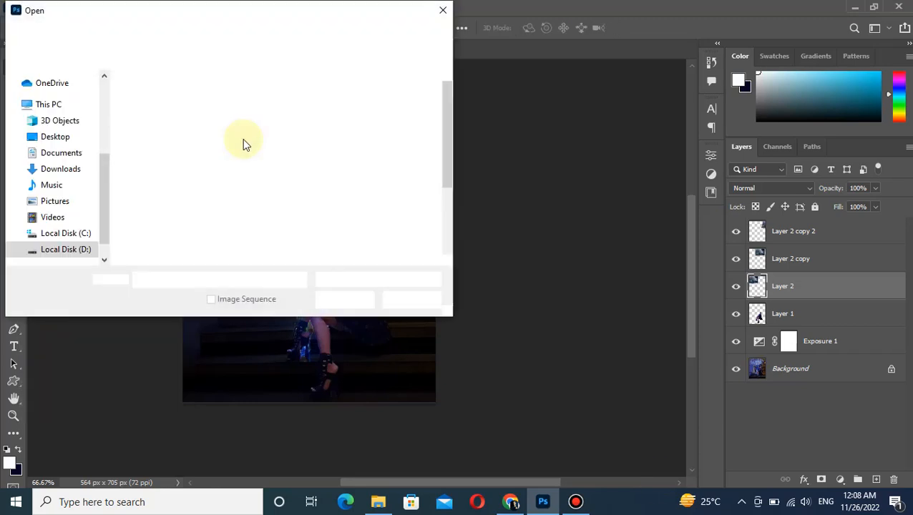
left_click(396, 118)
left_click(347, 300)
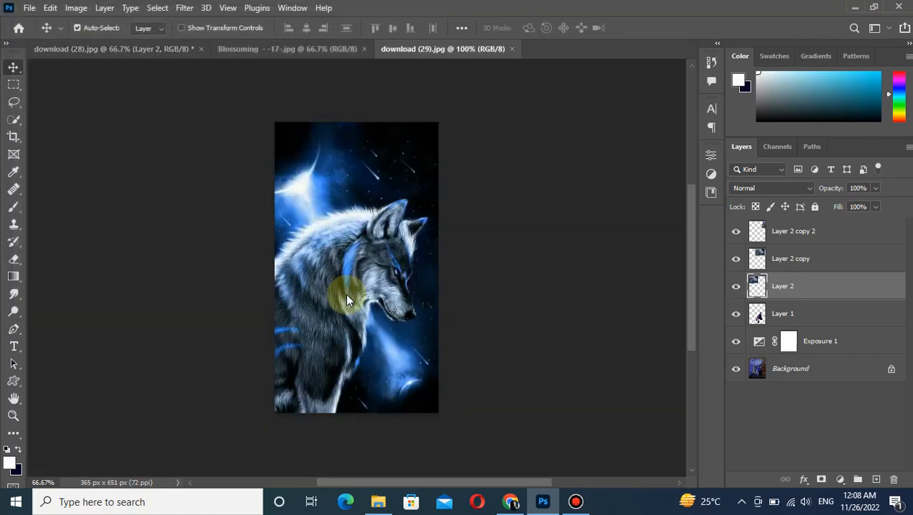
Select the whole wolf, including its body, head, ears and back fur, with the Quick Selection tool.
left_click(16, 118)
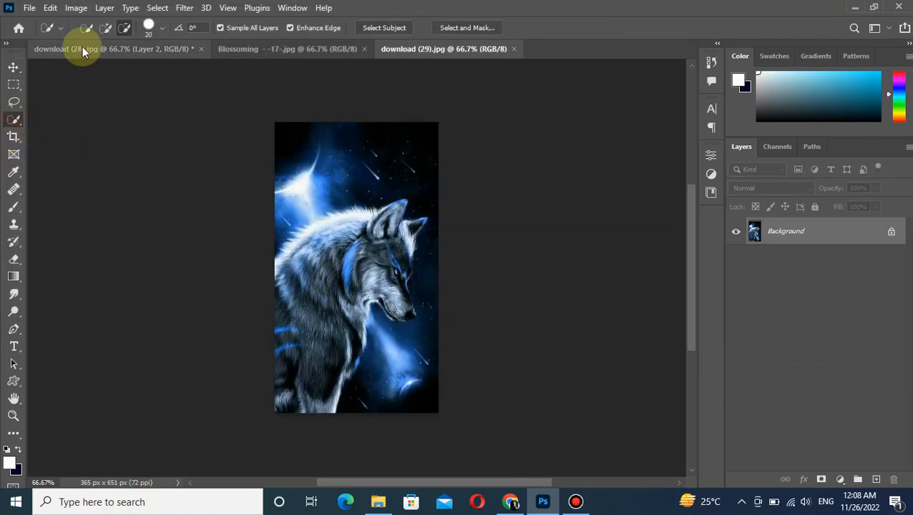
mouse_move(365, 243)
left_mouse_down()
mouse_move(337, 262)
mouse_move(354, 257)
mouse_move(327, 322)
mouse_move(344, 311)
mouse_move(307, 383)
mouse_move(352, 317)
mouse_move(353, 344)
mouse_move(289, 398)
mouse_move(324, 394)
mouse_move(305, 415)
left_mouse_up()
mouse_move(317, 359)
left_mouse_down()
mouse_move(298, 314)
mouse_move(329, 284)
mouse_move(303, 270)
mouse_move(310, 289)
mouse_move(324, 291)
mouse_move(291, 311)
mouse_move(294, 268)
left_mouse_up()
left_click_drag(334, 238, 352, 242)
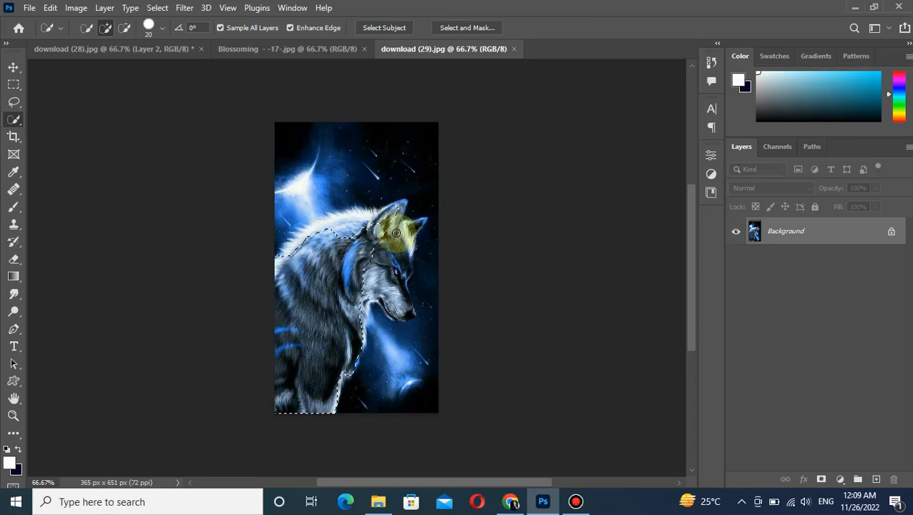
left_click_drag(393, 273, 391, 294)
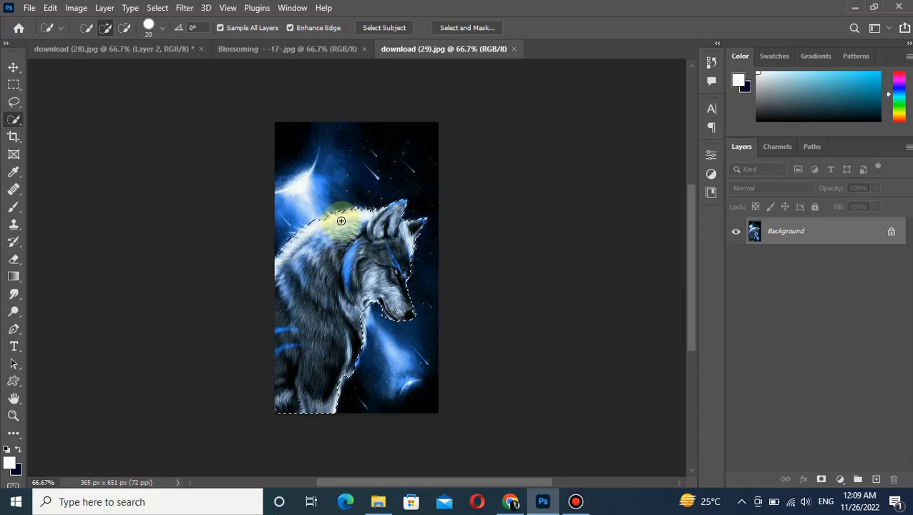
left_click(325, 223)
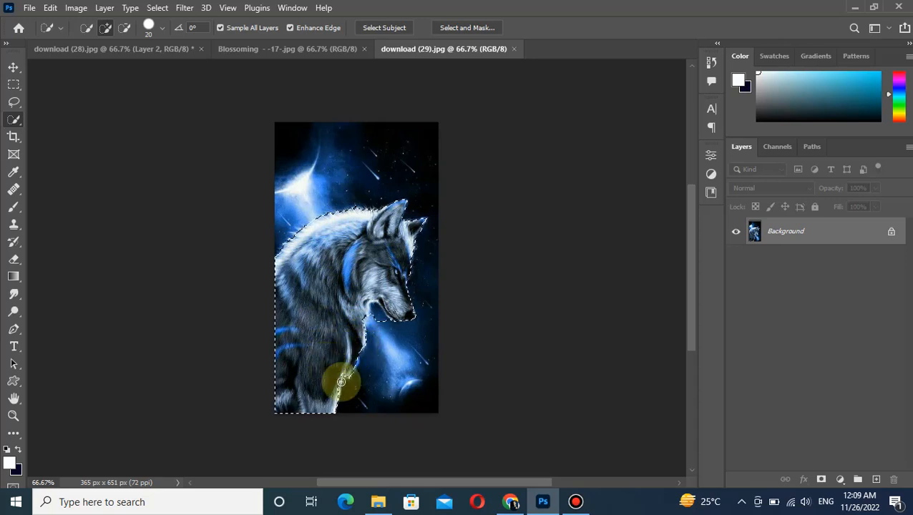
Subtract the background gap below the wolf's jaw from the selection and move the wolf into the download (28) composition.
left_click(123, 28)
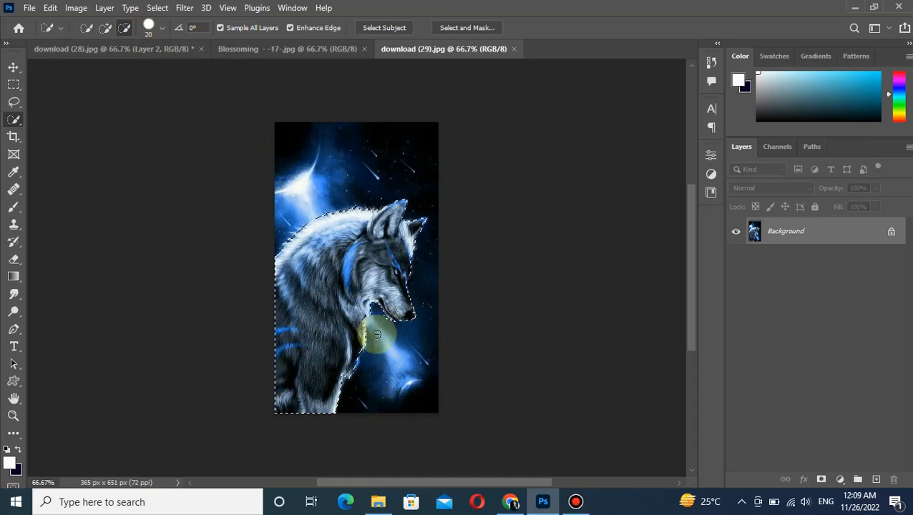
left_click(14, 67)
left_click_drag(316, 312, 178, 57)
left_click_drag(297, 169, 290, 181)
left_click_drag(295, 238, 246, 265)
Scale the wolf to about 59%, rotate it about 47 degrees and place it in the clouds above the woman's head.
key("ctrl+t")
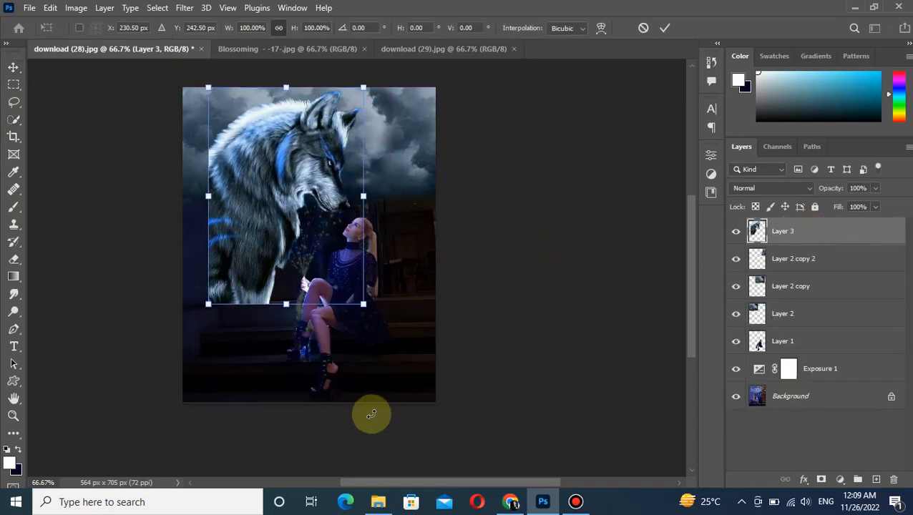
left_click_drag(363, 86, 306, 166)
left_click_drag(260, 210, 298, 151)
left_click_drag(370, 112, 391, 172)
left_click_drag(312, 172, 320, 170)
mouse_move(400, 172)
left_mouse_down()
mouse_move(356, 178)
mouse_move(393, 175)
left_mouse_up()
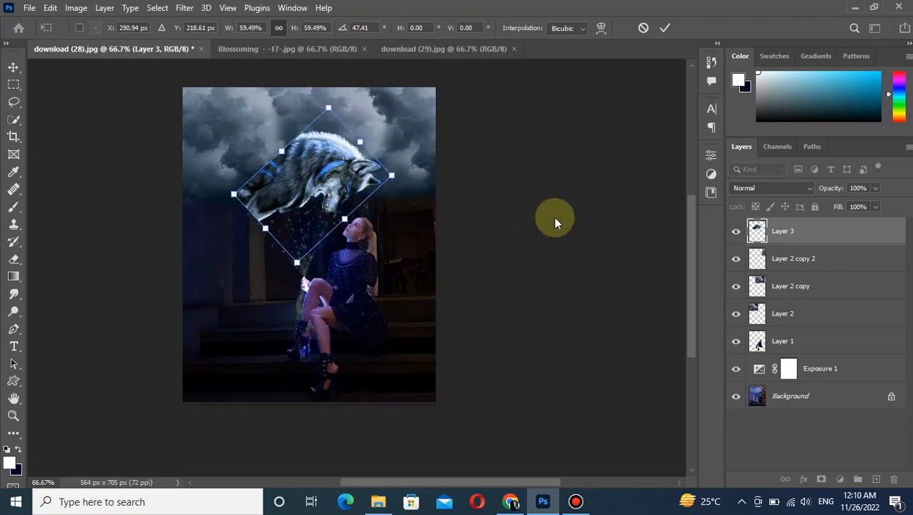
key("Return")
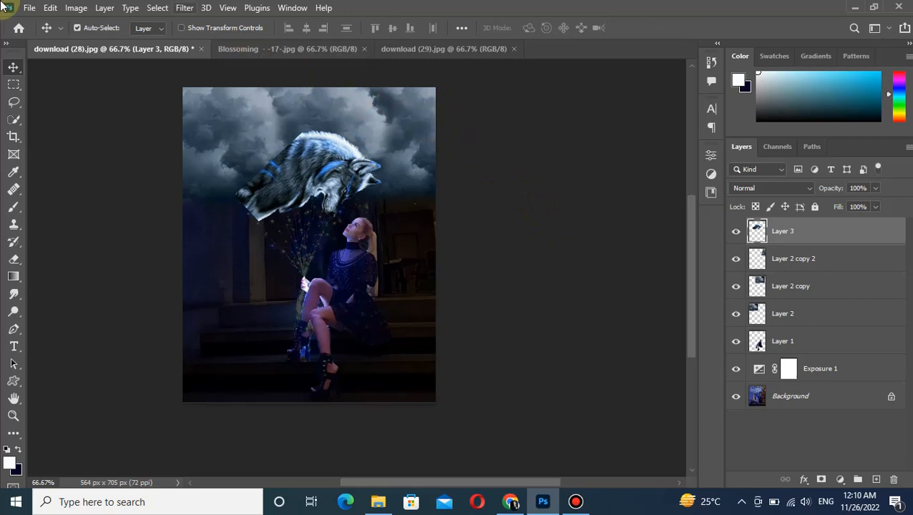
Open the moon image download (30) and bring it into the download (28) composition as a new layer.
left_click(28, 8)
left_click(46, 35)
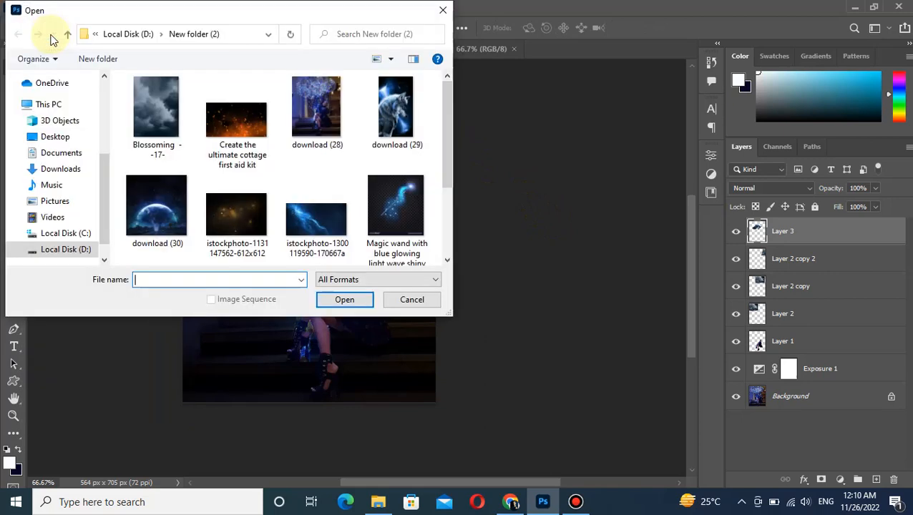
left_click_drag(447, 112, 446, 117)
left_click(130, 179)
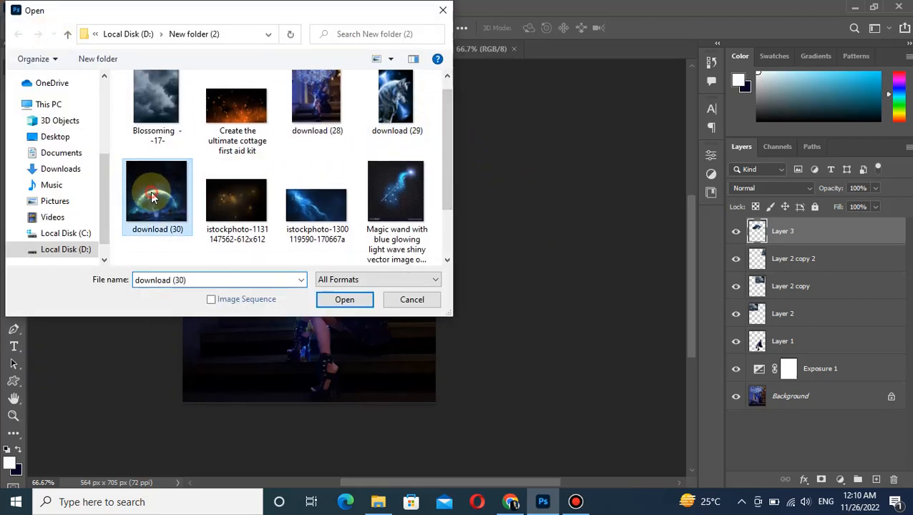
left_click(344, 299)
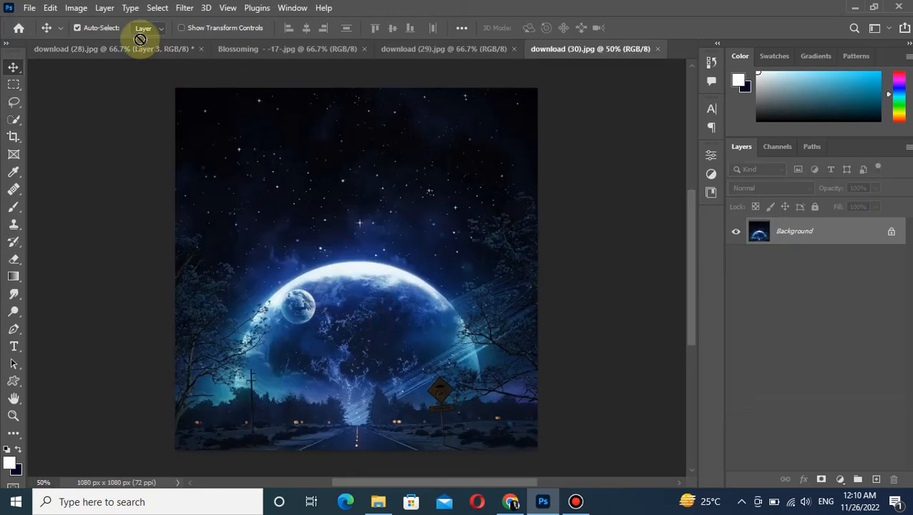
left_click_drag(147, 50, 264, 172)
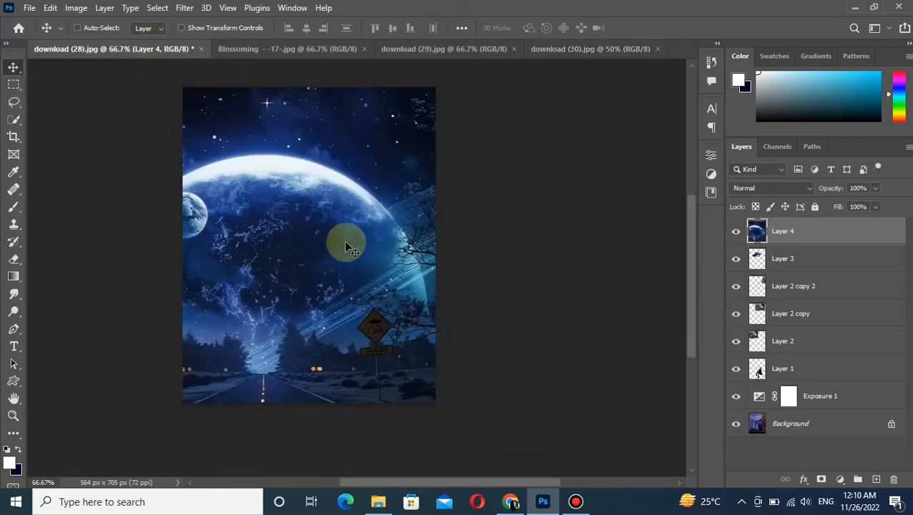
Shrink and rotate the moon image and place it over the wolf in the upper part of the scene.
key("ctrl+t")
left_click_drag(401, 101, 444, 320)
left_click_drag(541, 129, 305, 375)
left_click_drag(262, 400, 339, 128)
left_click_drag(337, 248, 185, 207)
left_click_drag(274, 205, 310, 208)
left_click_drag(388, 137, 428, 126)
left_click_drag(300, 177, 295, 199)
left_click_drag(418, 139, 452, 135)
key("Return")
Set Layer 4's blend mode to Lighten and shift the moon upward over the wolf.
left_click(766, 190)
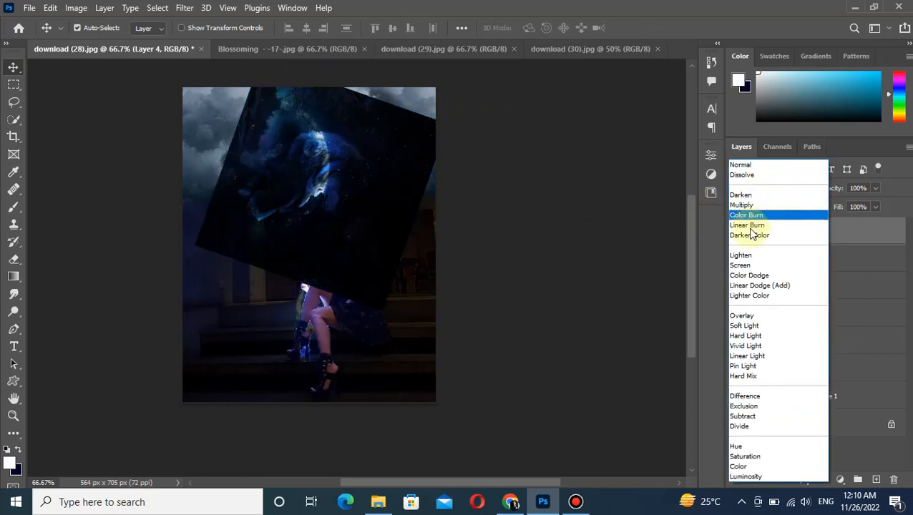
left_click(740, 256)
left_click_drag(284, 216, 301, 189)
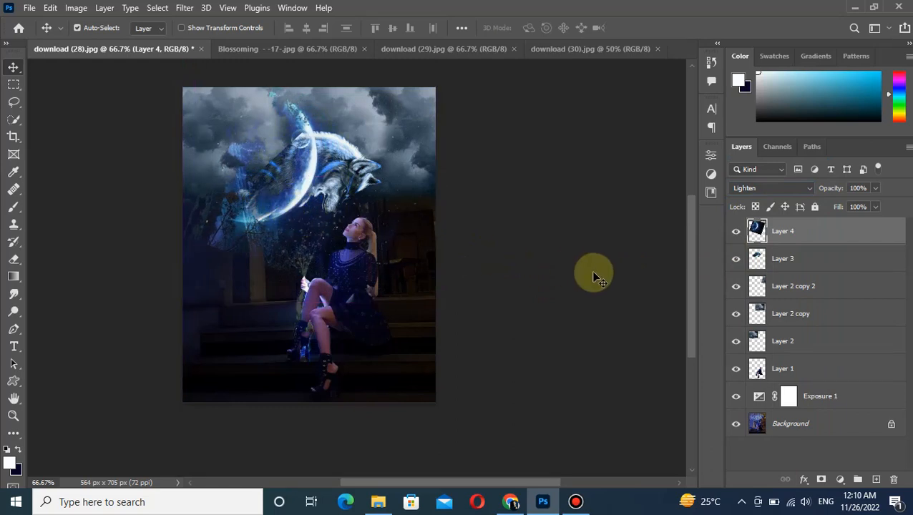
Adjust the moon layer's transform slightly and reposition it over the wolf's body.
key("ctrl+t")
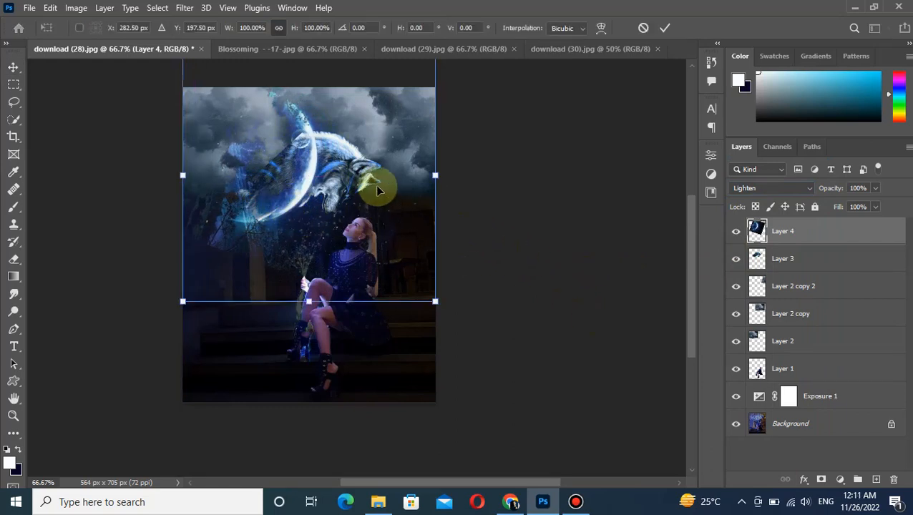
left_click_drag(391, 184, 390, 199)
left_click_drag(434, 316, 450, 336)
key("Return")
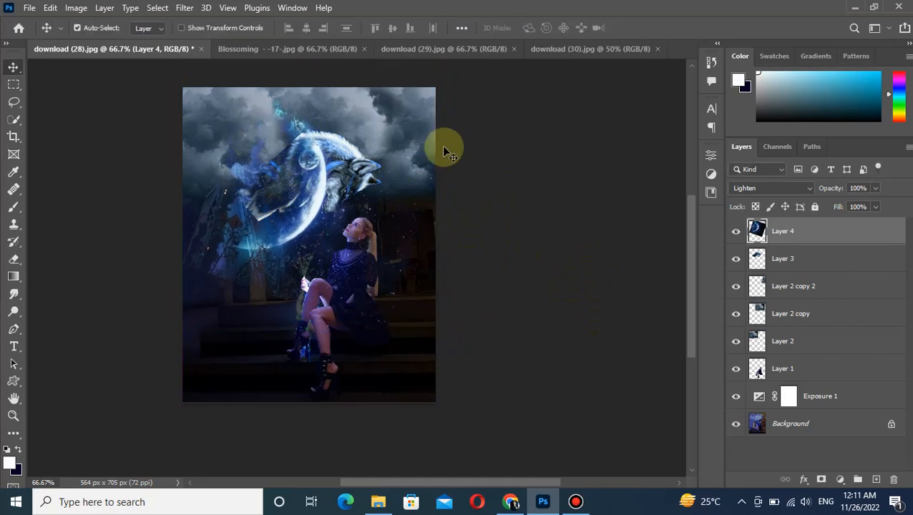
left_click_drag(309, 209, 299, 168)
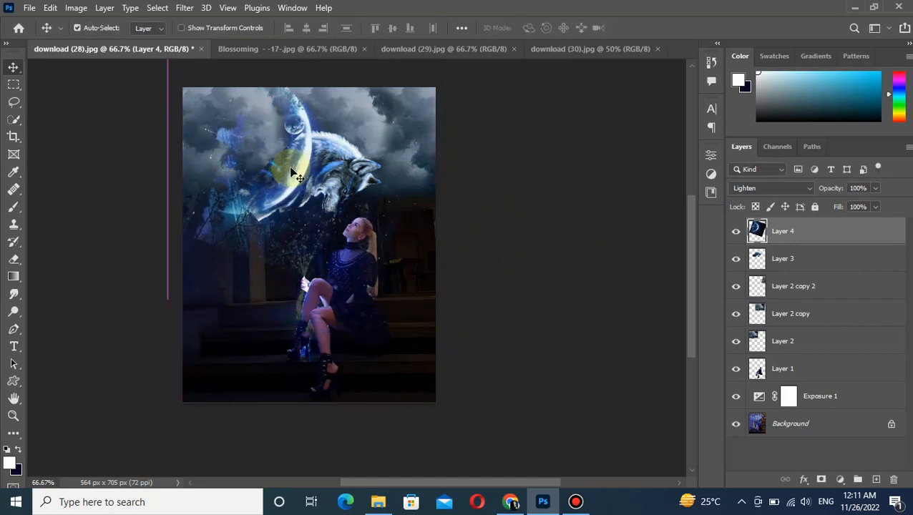
Rotate the moon layer to about -161 degrees and position it so its bright rim arcs around the wolf's back.
key("ctrl+t")
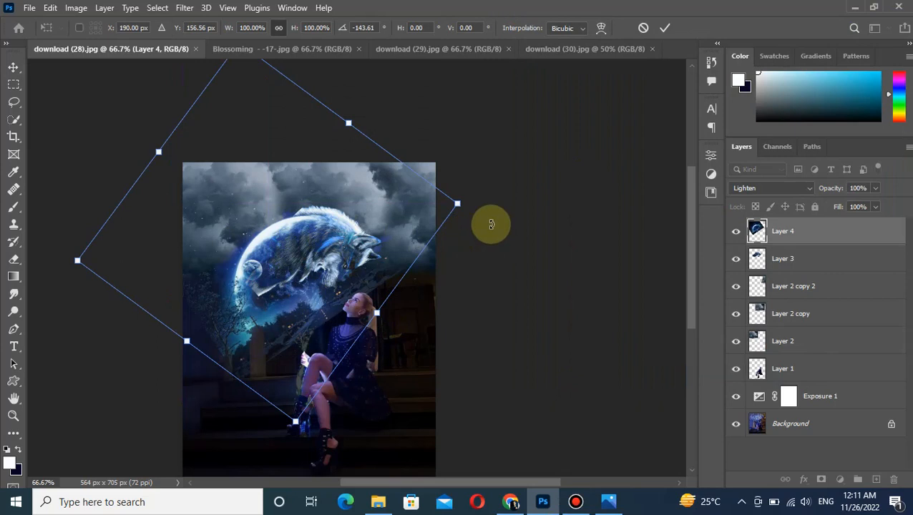
left_click_drag(490, 224, 471, 159)
mouse_move(319, 271)
left_mouse_down()
mouse_move(319, 255)
mouse_move(319, 266)
left_mouse_up()
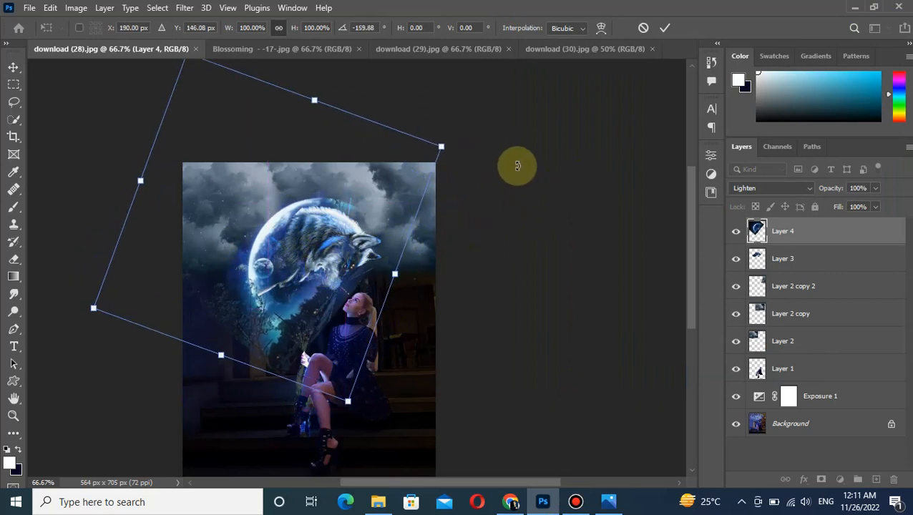
left_click_drag(469, 143, 469, 141)
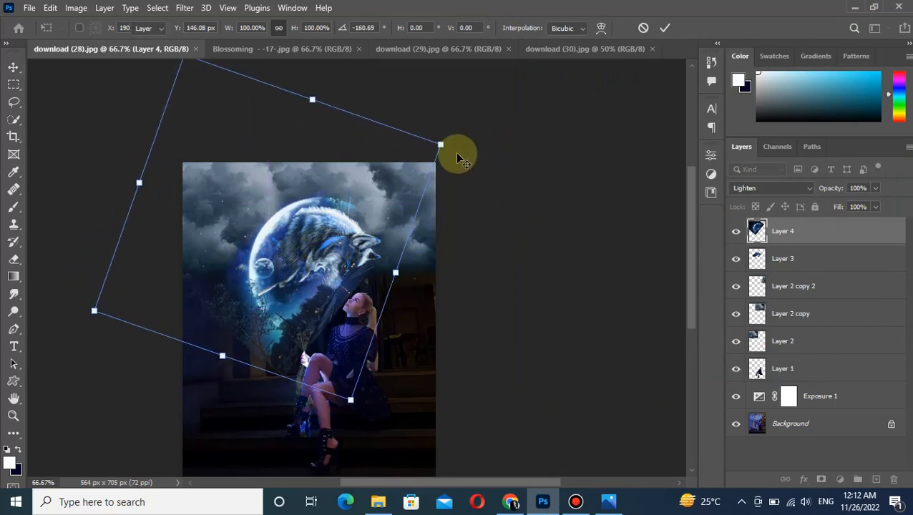
key("Return")
Erase the trees and leftover landscape around the moon on Layer 4.
left_click_drag(686, 313, 690, 343)
left_click(13, 259)
mouse_move(210, 216)
left_mouse_down()
mouse_move(254, 247)
mouse_move(257, 284)
mouse_move(291, 280)
mouse_move(279, 270)
mouse_move(324, 259)
mouse_move(309, 257)
mouse_move(322, 230)
mouse_move(275, 270)
mouse_move(290, 277)
mouse_move(371, 201)
mouse_move(367, 110)
mouse_move(354, 111)
mouse_move(376, 126)
mouse_move(344, 208)
mouse_move(354, 188)
mouse_move(340, 194)
mouse_move(340, 235)
mouse_move(312, 215)
mouse_move(314, 239)
mouse_move(327, 214)
mouse_move(335, 250)
left_mouse_up()
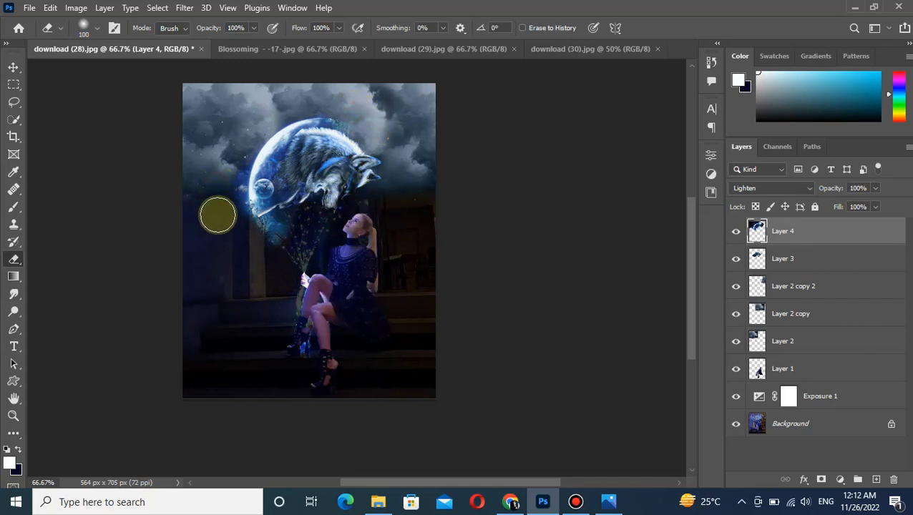
Enlarge the moon layer to about 110%, rotate it about 12 degrees and refit it around the wolf.
left_click(12, 67)
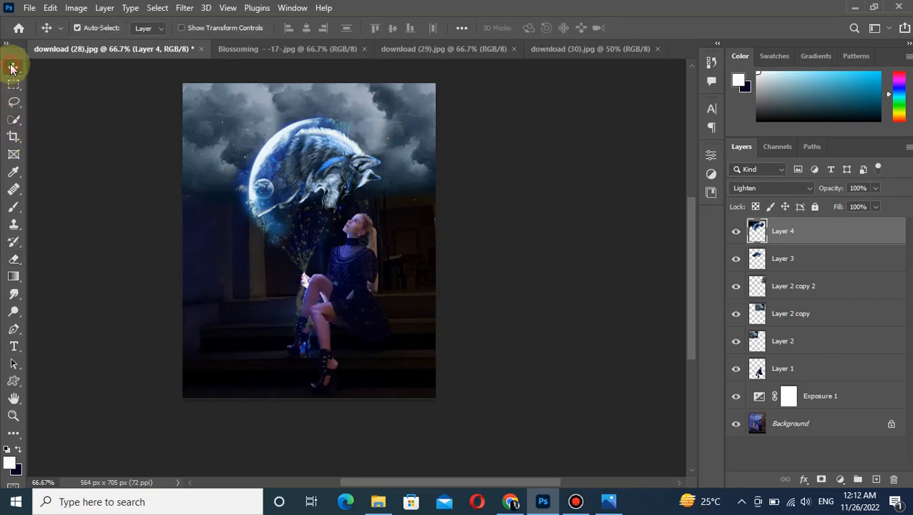
left_click(334, 199)
key("ctrl+t")
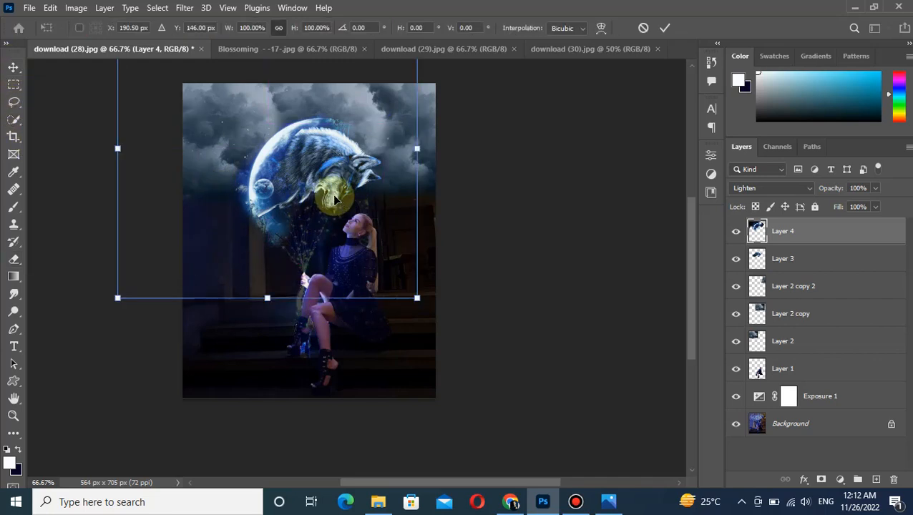
left_click_drag(418, 299, 449, 327)
left_click_drag(318, 243, 291, 238)
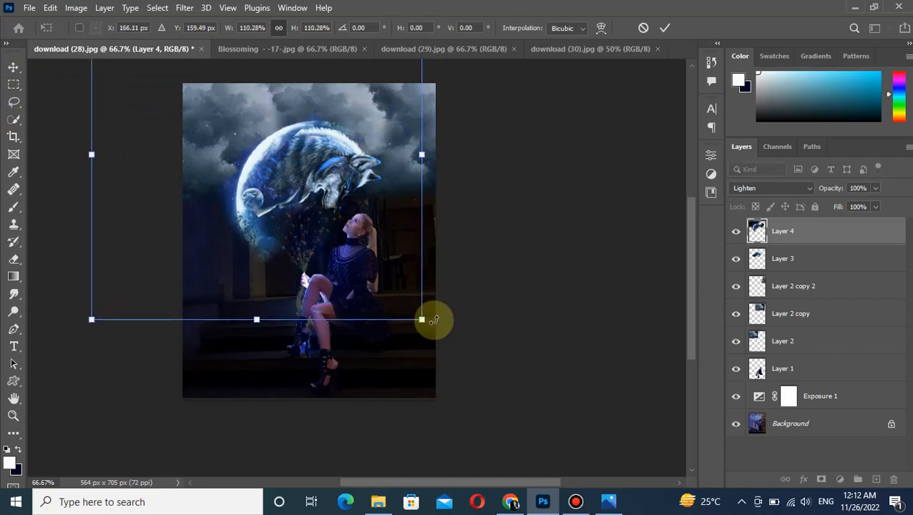
left_click_drag(459, 128, 463, 168)
left_click_drag(332, 154, 344, 148)
left_click_drag(448, 325, 434, 364)
left_click_drag(313, 224, 317, 207)
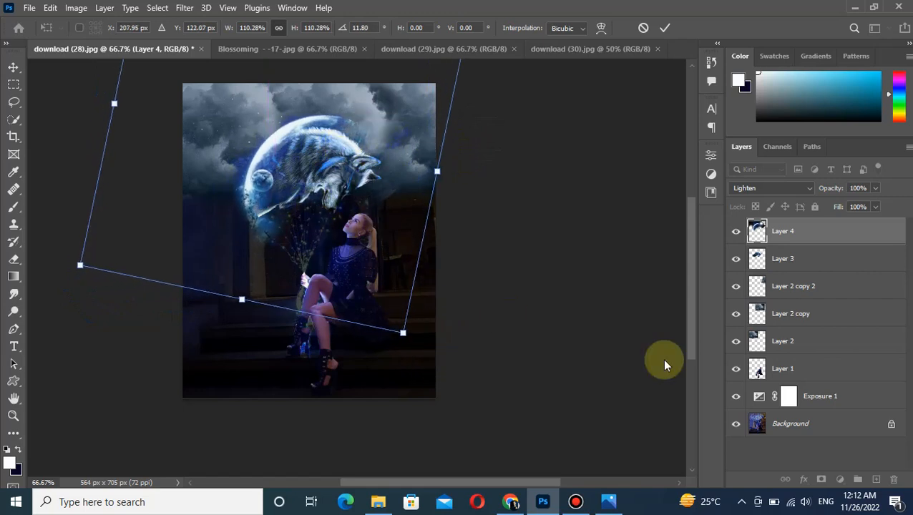
key("Return")
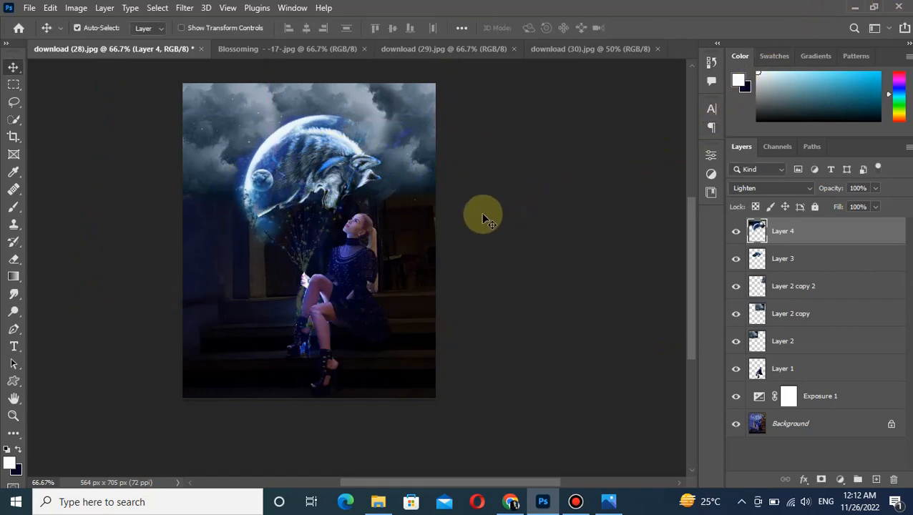
Close the download (30) and download (29) images and open the blue glowing magic wand image.
left_click(657, 48)
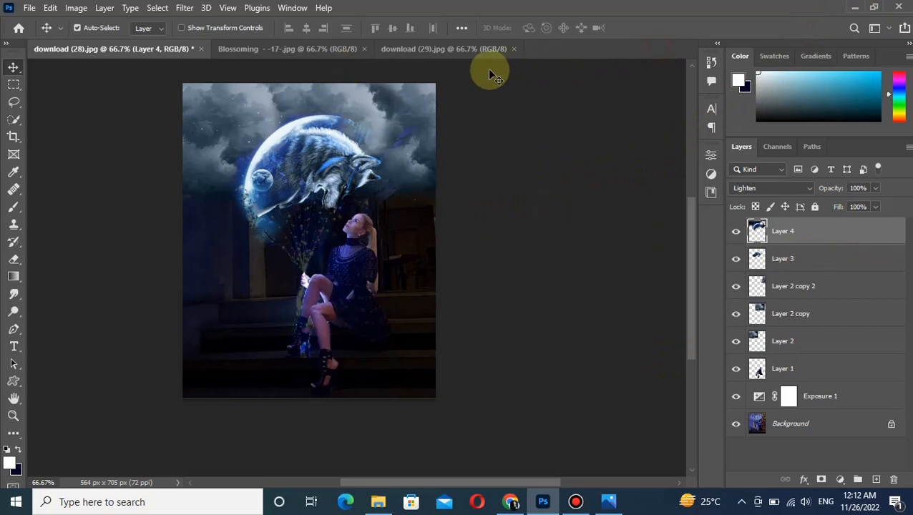
left_click(29, 7)
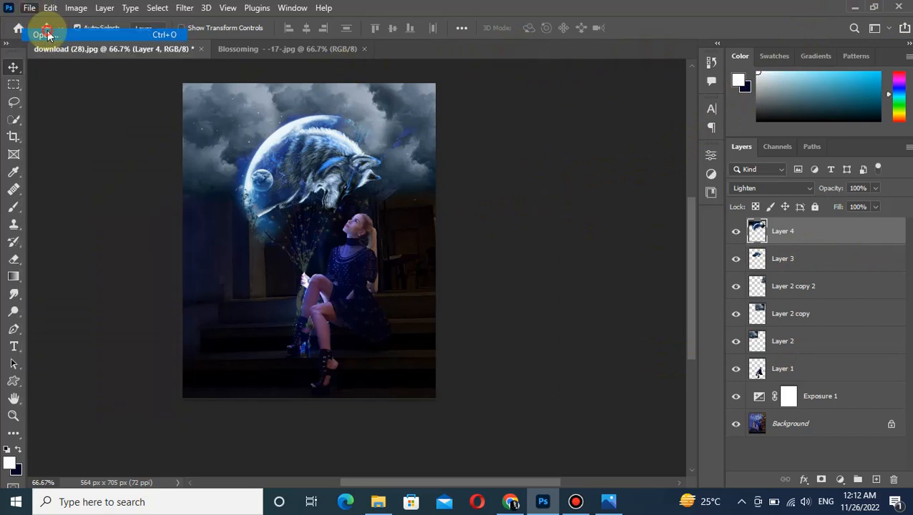
left_click(41, 32)
scroll(442, 125, "down", 1)
left_click(397, 207)
left_click(351, 300)
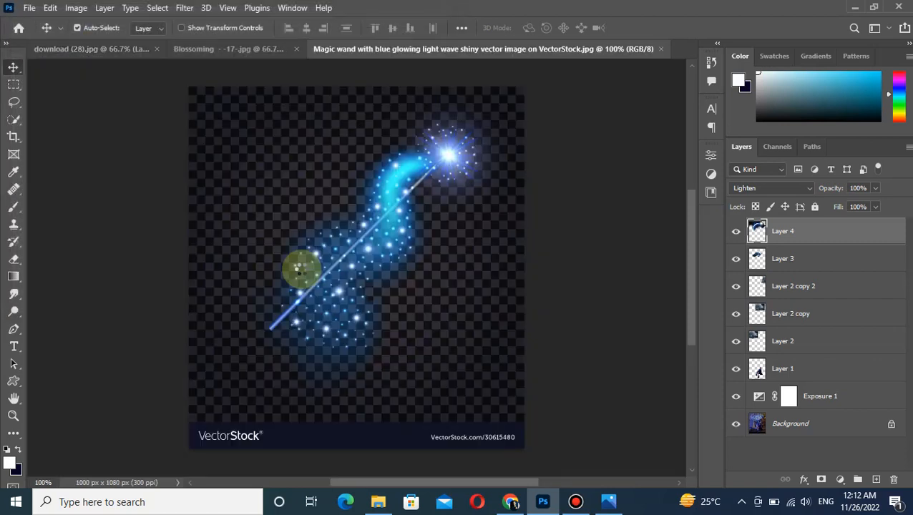
Select the wand shaft and its glowing star tip with the Polygonal Lasso tool.
left_click(12, 117)
left_click(14, 104)
right_click(13, 103)
left_click(53, 113)
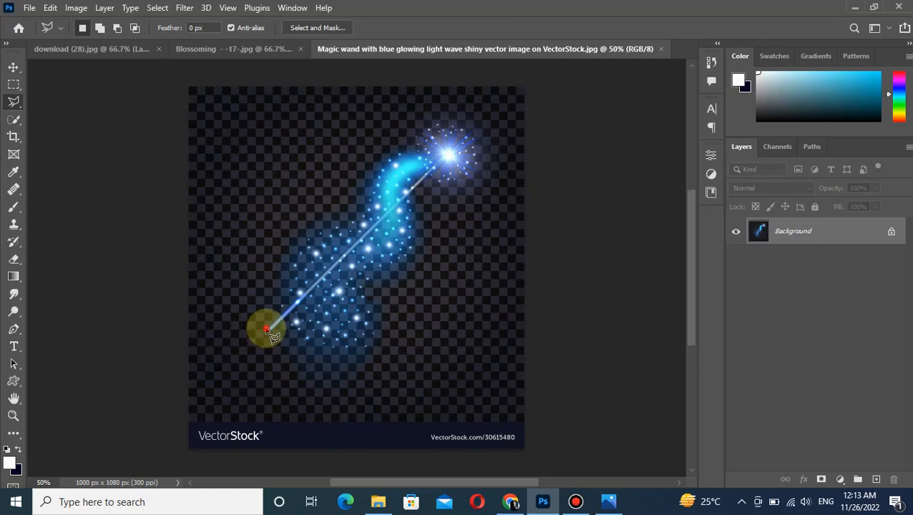
mouse_move(272, 332)
left_mouse_down()
mouse_move(356, 271)
mouse_move(430, 192)
left_mouse_up()
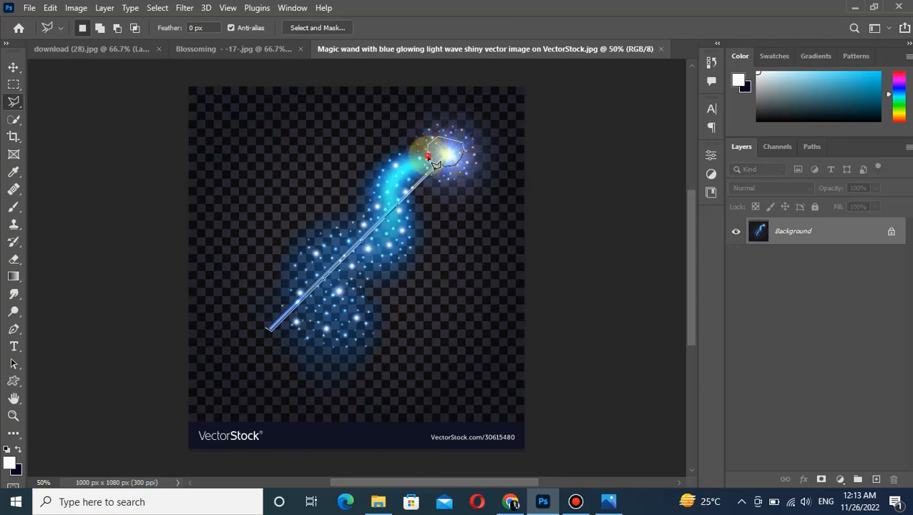
left_click(436, 162)
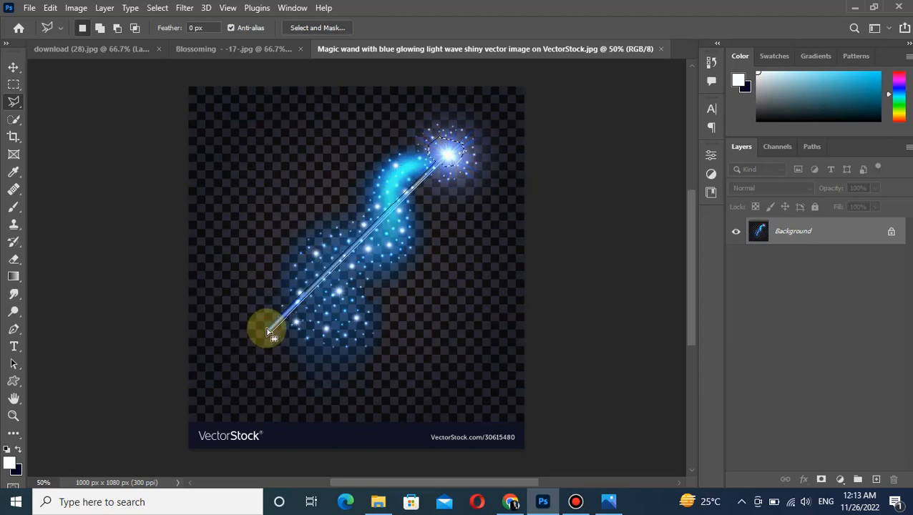
left_click(270, 332)
Move the selected wand into the download (28) composition and place its layer directly above Layer 1.
left_click(14, 66)
mouse_move(433, 153)
left_mouse_down()
mouse_move(326, 136)
mouse_move(145, 51)
left_mouse_up()
left_click_drag(312, 268, 308, 272)
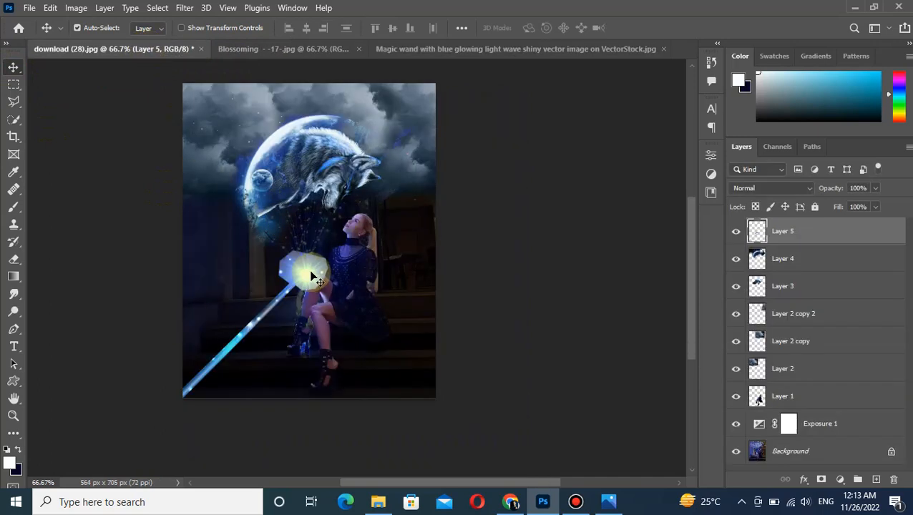
left_click_drag(818, 228, 828, 381)
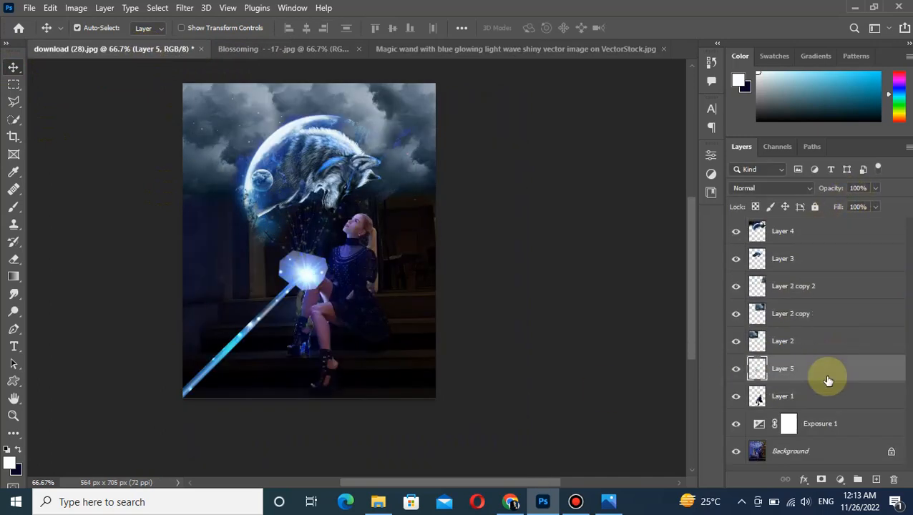
Scale the wand to about 18%, rotate it about -41 degrees and place it upright in the woman's hand.
key("ctrl+t")
left_click_drag(344, 229, 316, 251)
left_click_drag(336, 317, 327, 275)
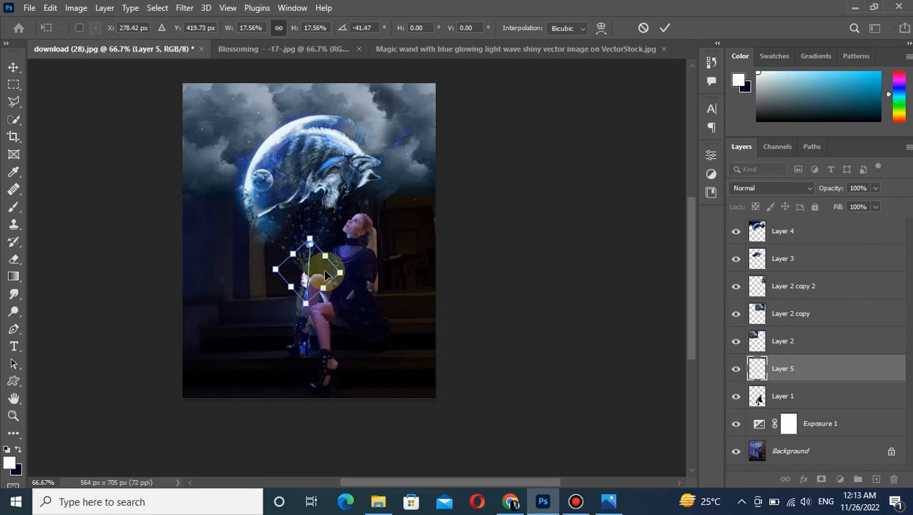
key("Return")
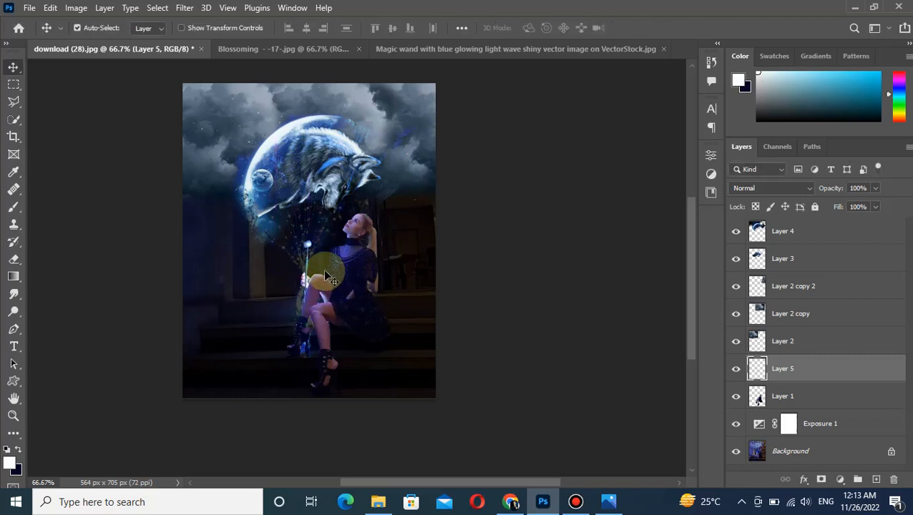
Erase the hard edges around the wand's glowing tip on Layer 5 with a size 20 soft eraser.
key("ctrl+plus")
key("ctrl+plus")
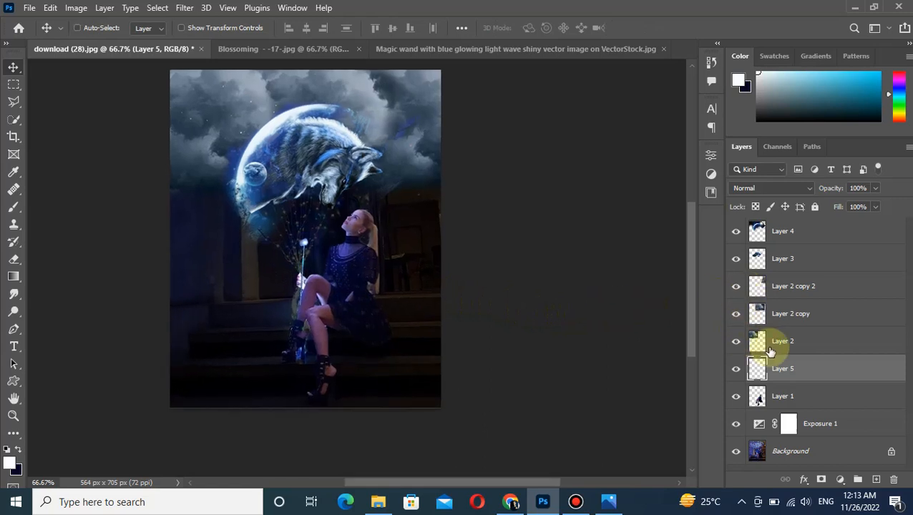
left_click_drag(693, 326, 693, 334)
left_click(12, 260)
mouse_move(274, 360)
left_mouse_down()
mouse_move(296, 349)
mouse_move(236, 346)
left_mouse_up()
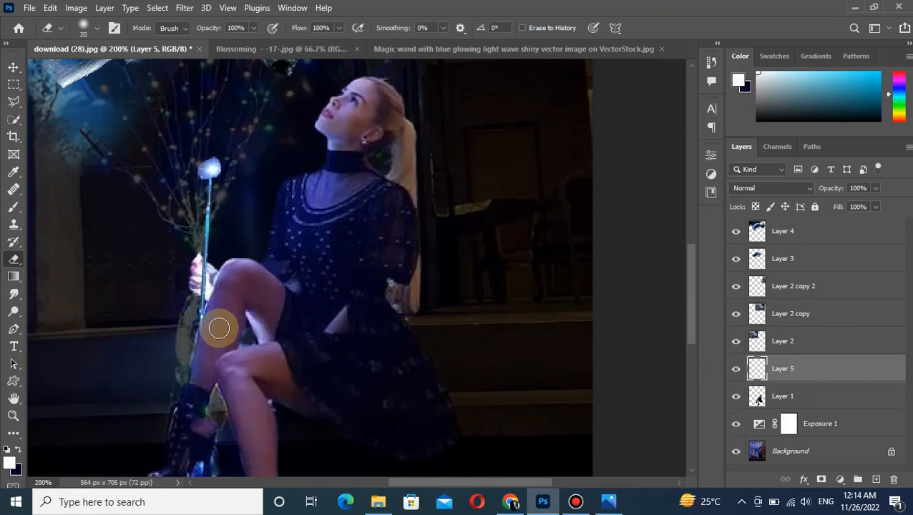
Shift the wand slightly in the woman's hand and erase the part covering her fingers on Layer 5 with a small eraser.
left_click(11, 67)
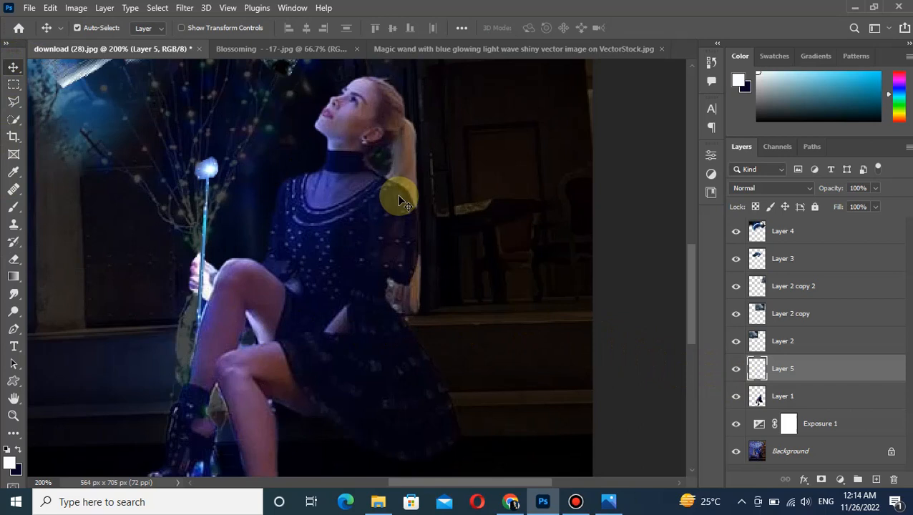
left_click(757, 398)
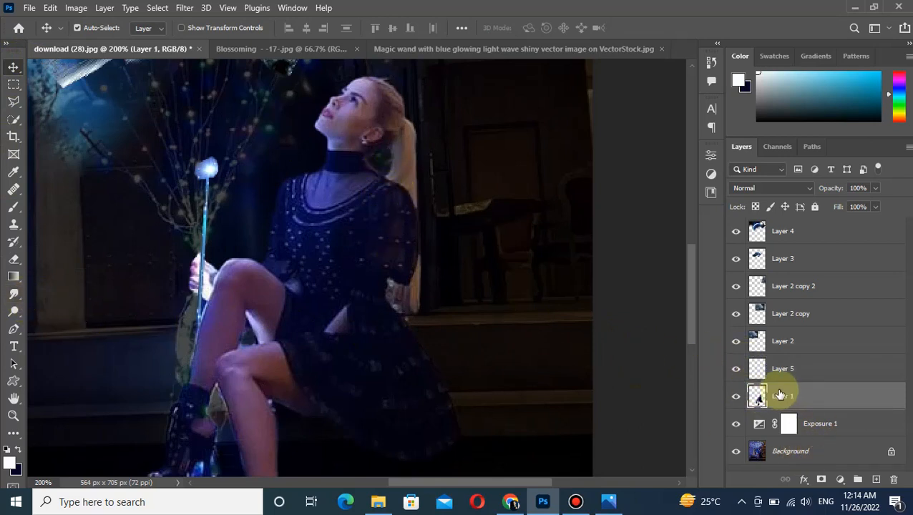
left_click(780, 368)
left_click(13, 260)
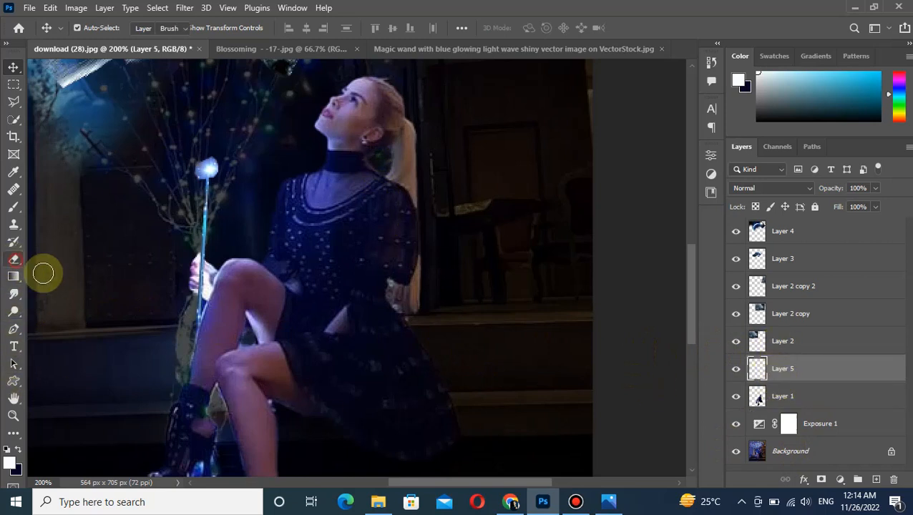
key("ctrl+plus")
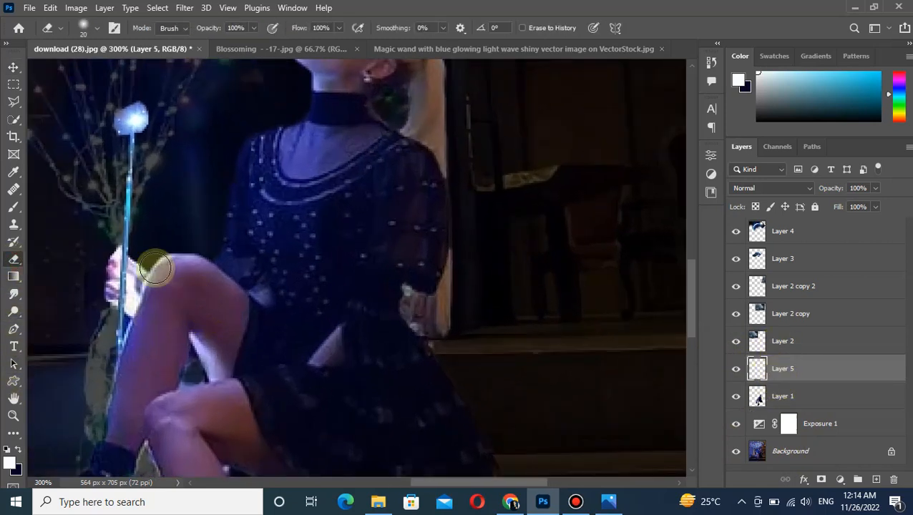
key("bracketleft")
key("bracketleft")
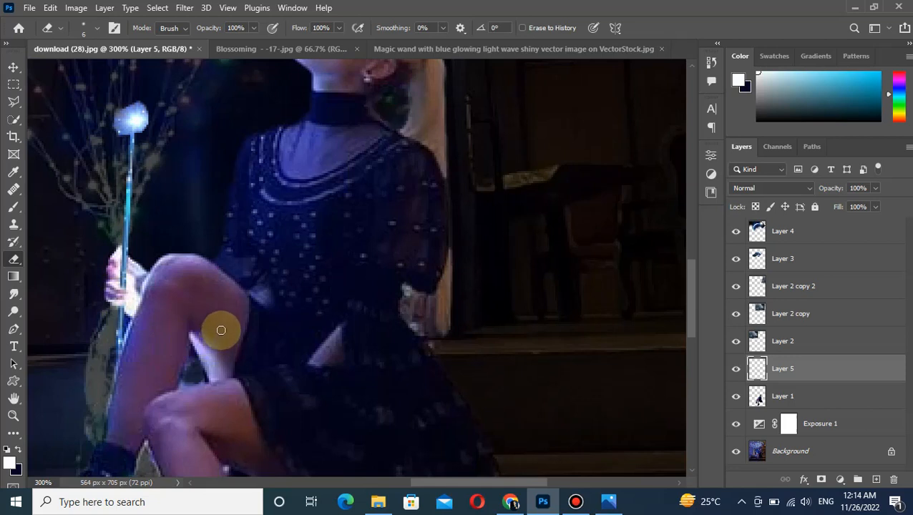
left_click(13, 67)
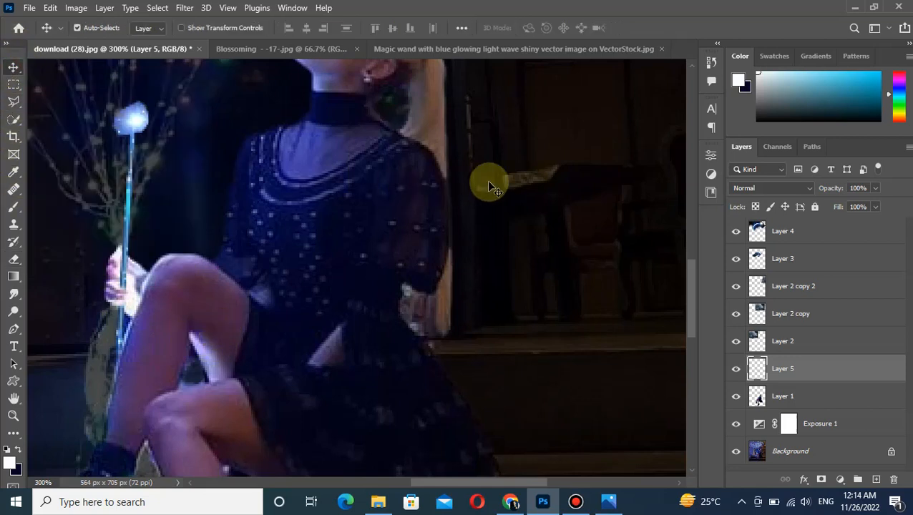
key("ctrl+1")
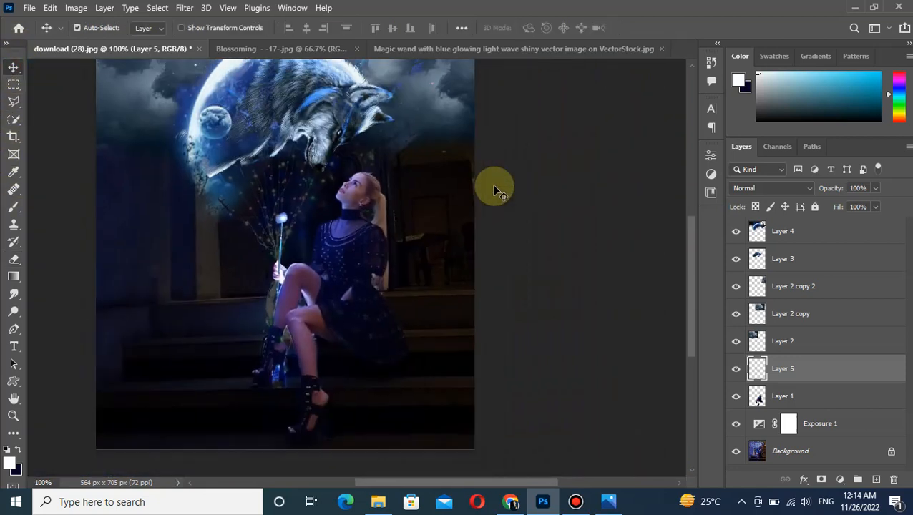
left_click(662, 48)
left_click(29, 7)
left_click(28, 39)
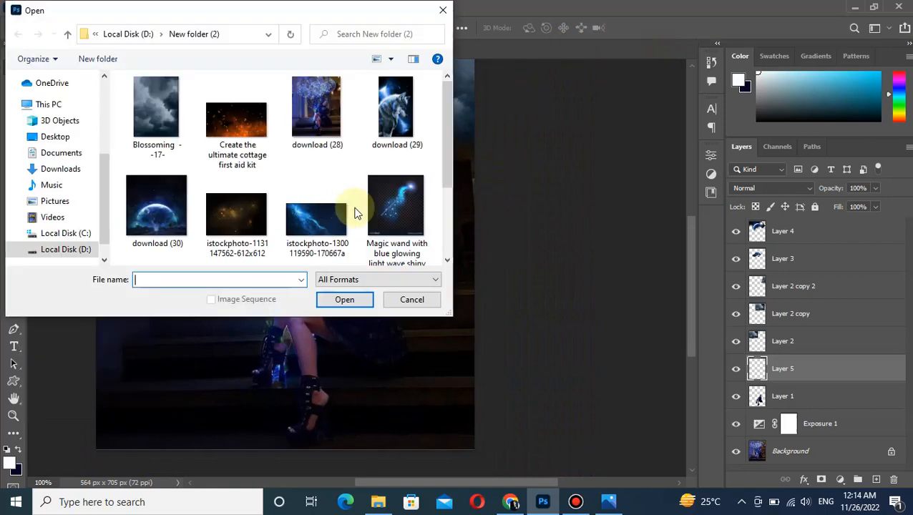
left_click(333, 239)
left_click(346, 298)
left_click_drag(346, 298, 236, 249)
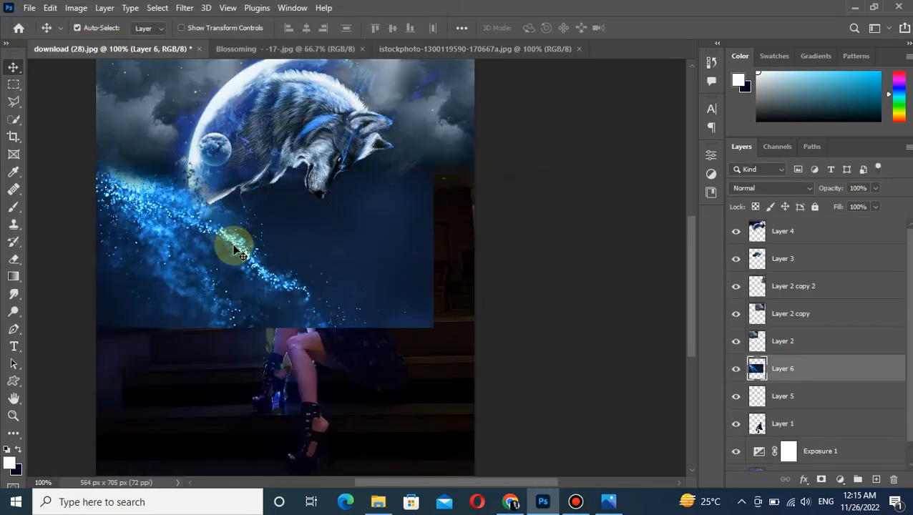
left_click_drag(909, 379, 909, 355)
left_click_drag(855, 366, 834, 223)
Rotate the particle image on Layer 6 so its stream falls almost vertically toward the wand, and set its blend mode to Lighten.
key("ctrl+t")
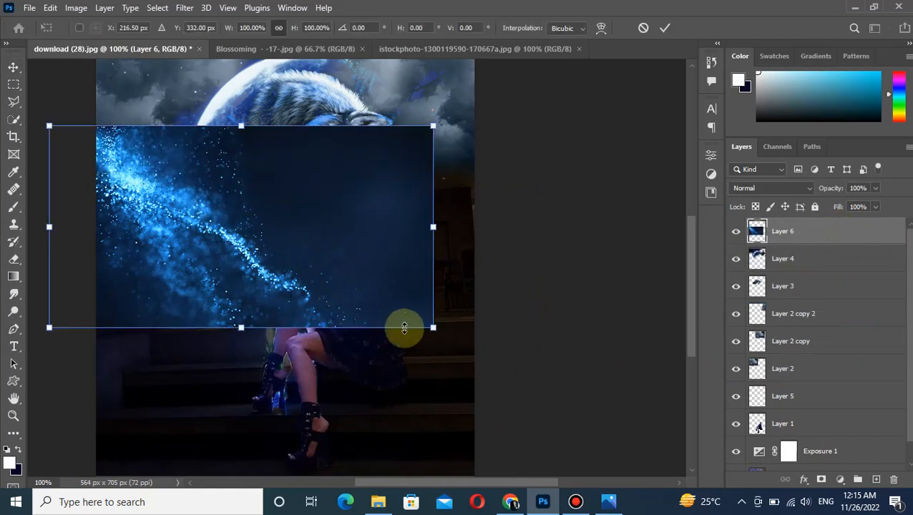
left_click_drag(440, 353, 283, 452)
left_click_drag(245, 325, 284, 316)
key("Return")
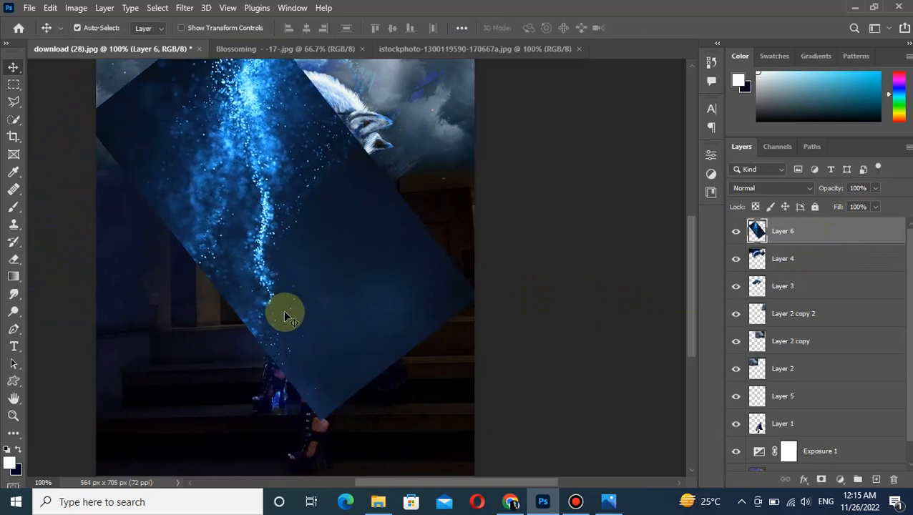
left_click(761, 186)
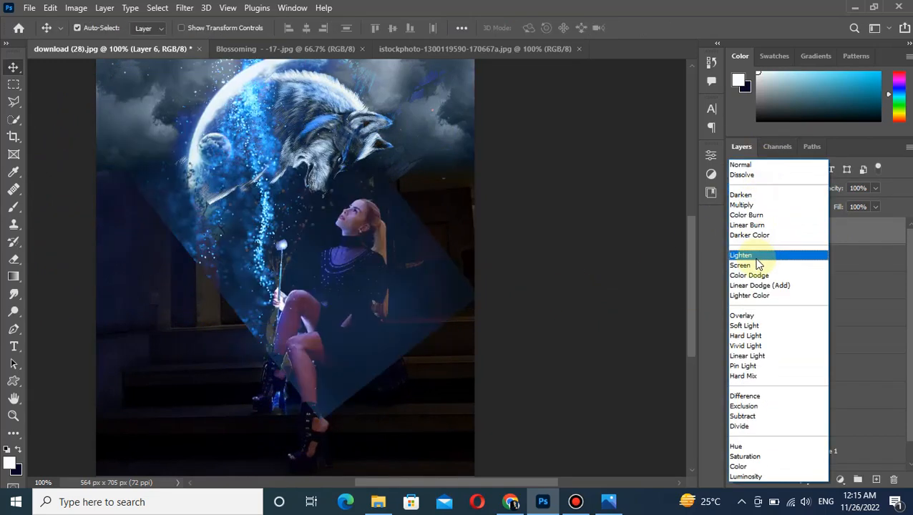
left_click(757, 259)
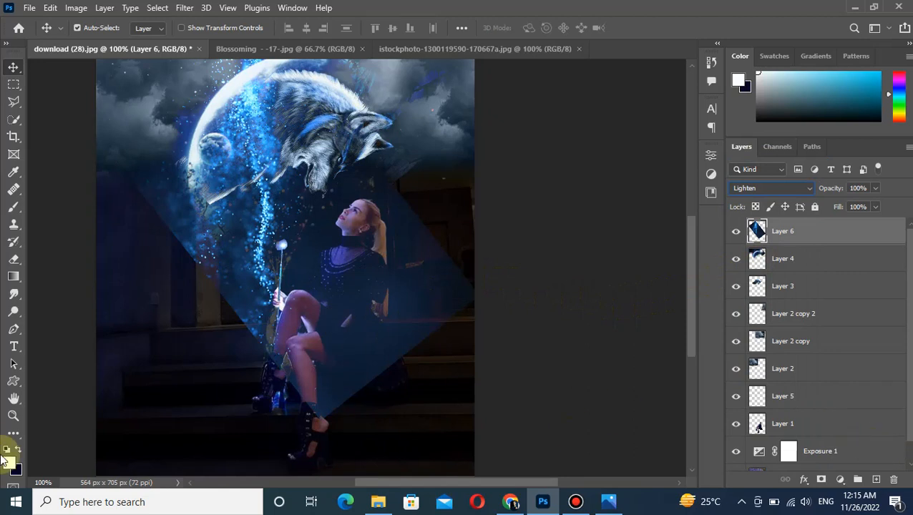
Erase the particle image's hard edges and the haze over the woman and steps on Layer 6 with a size 50 to 70 soft eraser.
left_click(13, 259)
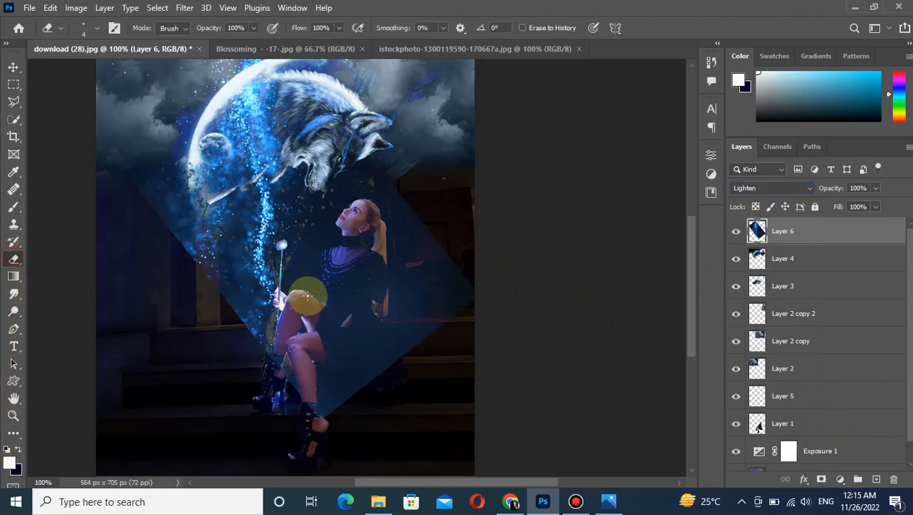
key("bracketright")
key("bracketright")
key("bracketright")
key("bracketright")
key("bracketright")
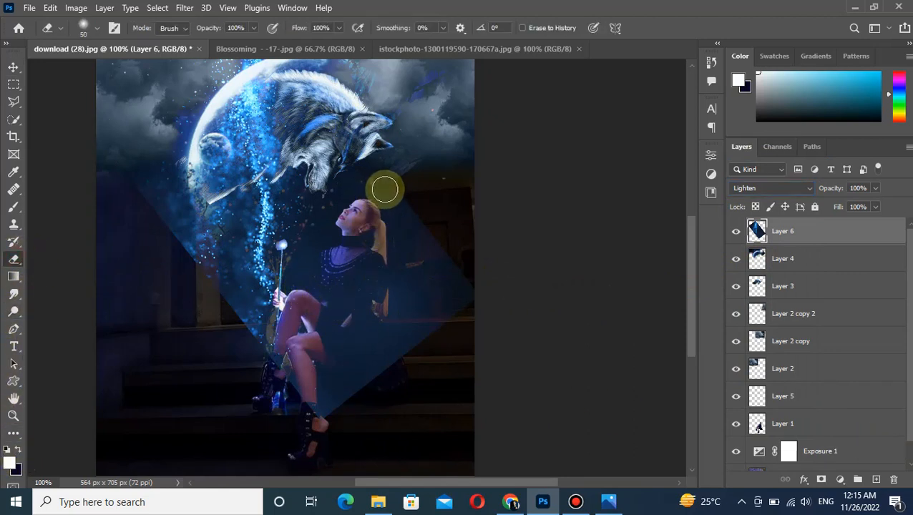
mouse_move(384, 180)
left_mouse_down()
mouse_move(390, 246)
mouse_move(339, 255)
mouse_move(399, 235)
mouse_move(432, 289)
mouse_move(429, 306)
mouse_move(440, 285)
mouse_move(451, 324)
mouse_move(416, 270)
mouse_move(383, 301)
mouse_move(376, 368)
mouse_move(405, 328)
mouse_move(366, 381)
mouse_move(352, 382)
mouse_move(351, 311)
mouse_move(320, 348)
mouse_move(306, 345)
mouse_move(310, 324)
mouse_move(305, 408)
mouse_move(336, 417)
mouse_move(323, 398)
mouse_move(288, 394)
mouse_move(289, 382)
mouse_move(256, 370)
mouse_move(208, 321)
mouse_move(226, 327)
mouse_move(134, 182)
mouse_move(140, 247)
mouse_move(113, 186)
mouse_move(182, 290)
mouse_move(198, 287)
mouse_move(223, 321)
mouse_move(229, 393)
mouse_move(213, 357)
mouse_move(246, 356)
mouse_move(197, 278)
mouse_move(244, 339)
mouse_move(189, 278)
mouse_move(189, 301)
left_mouse_up()
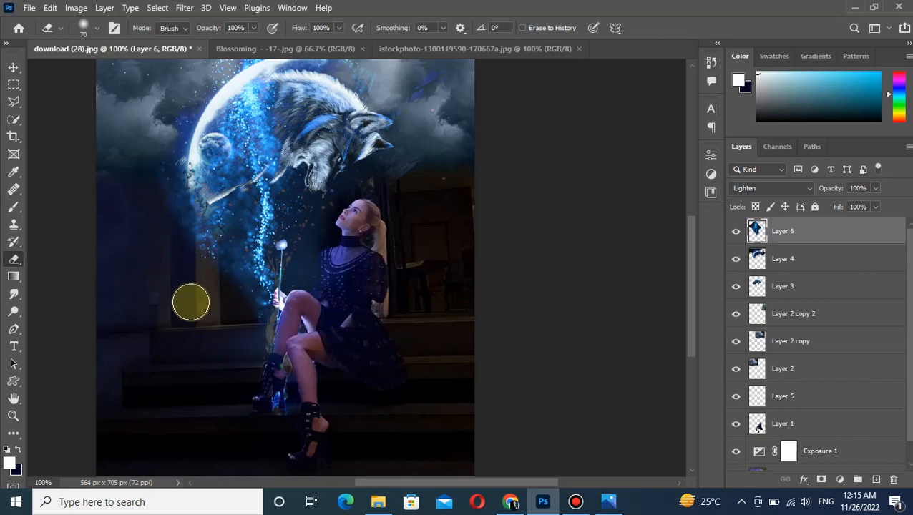
mouse_move(325, 227)
left_mouse_down()
mouse_move(361, 134)
mouse_move(339, 170)
mouse_move(341, 143)
mouse_move(331, 170)
mouse_move(346, 121)
mouse_move(323, 143)
mouse_move(349, 130)
left_mouse_up()
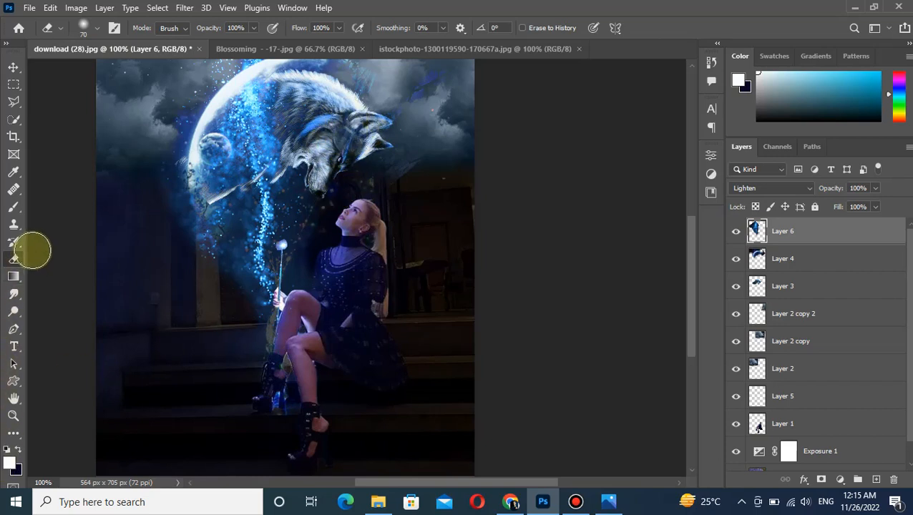
left_click(12, 68)
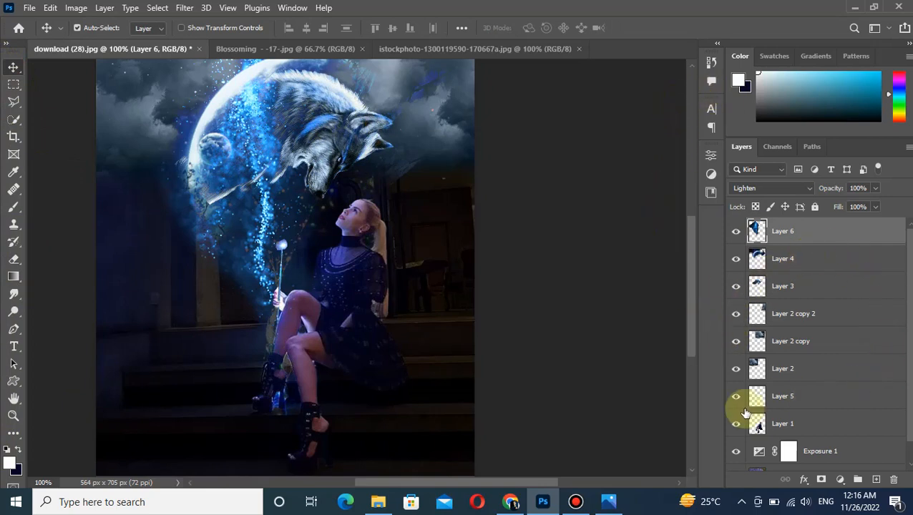
Add a new layer at the top and draw a circle of about 29 px over the wand's tip with the Ellipse tool.
left_click(876, 479)
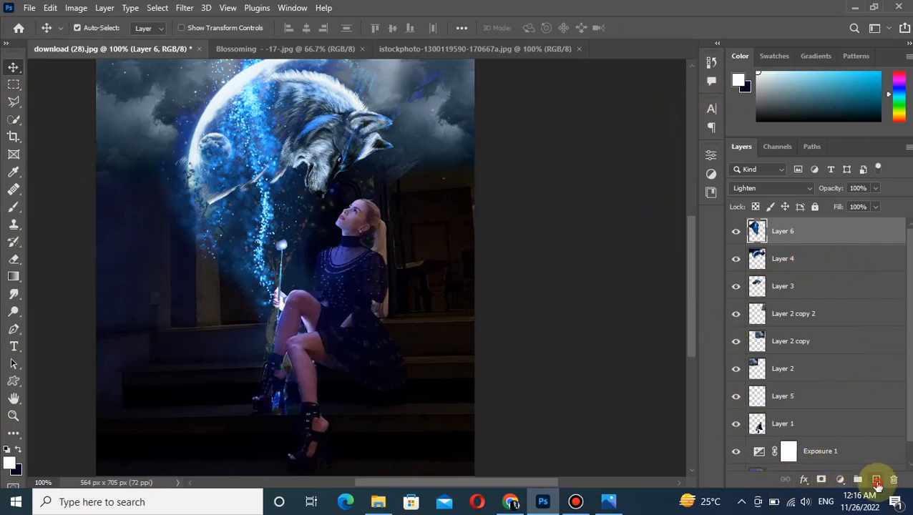
right_click(14, 384)
left_click(76, 443)
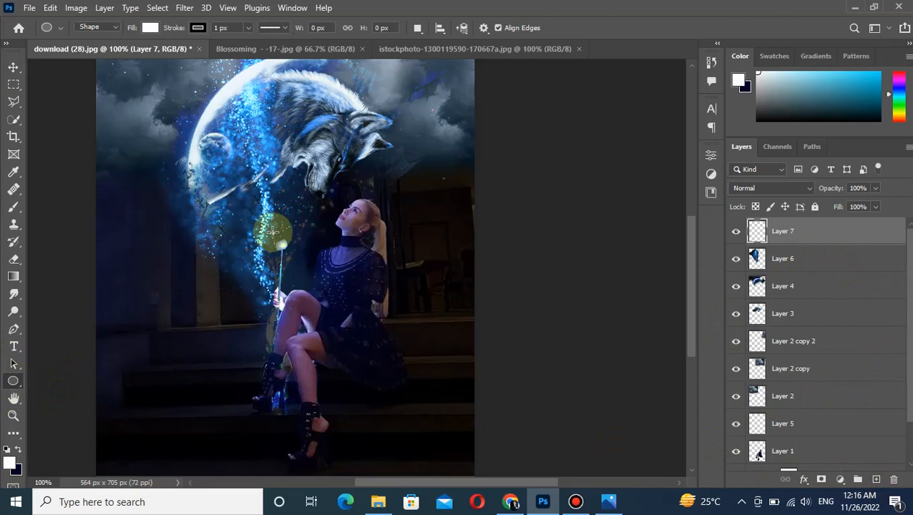
left_click_drag(273, 235, 289, 271)
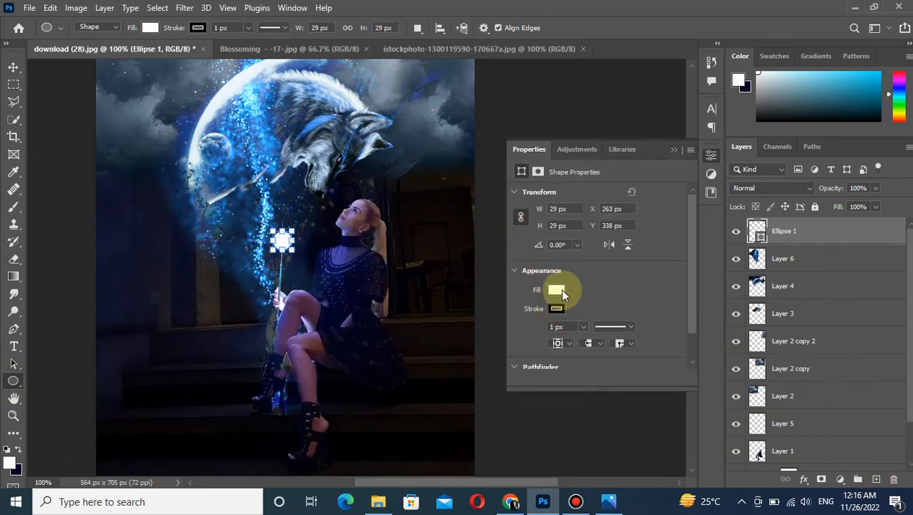
Fill the circle on the wand's tip with bright blue and rasterize its layer.
left_click(560, 289)
left_click(612, 315)
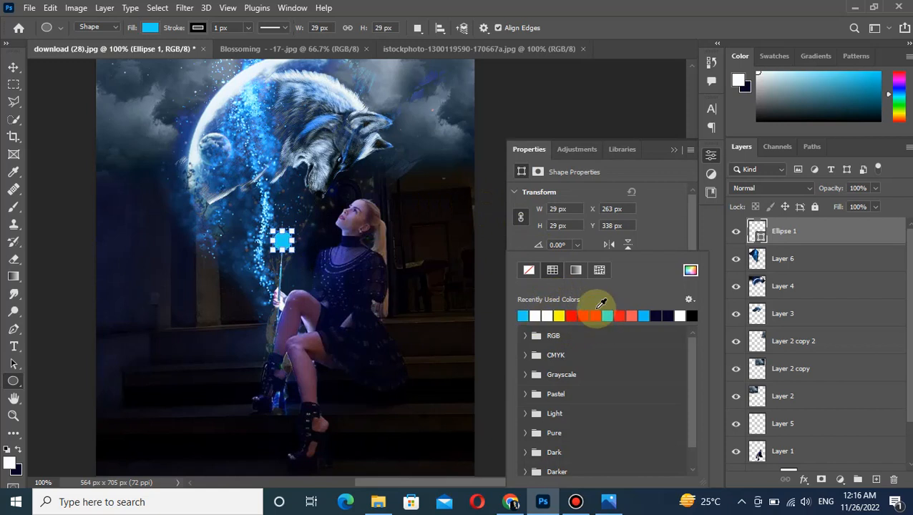
left_click(674, 149)
right_click(790, 230)
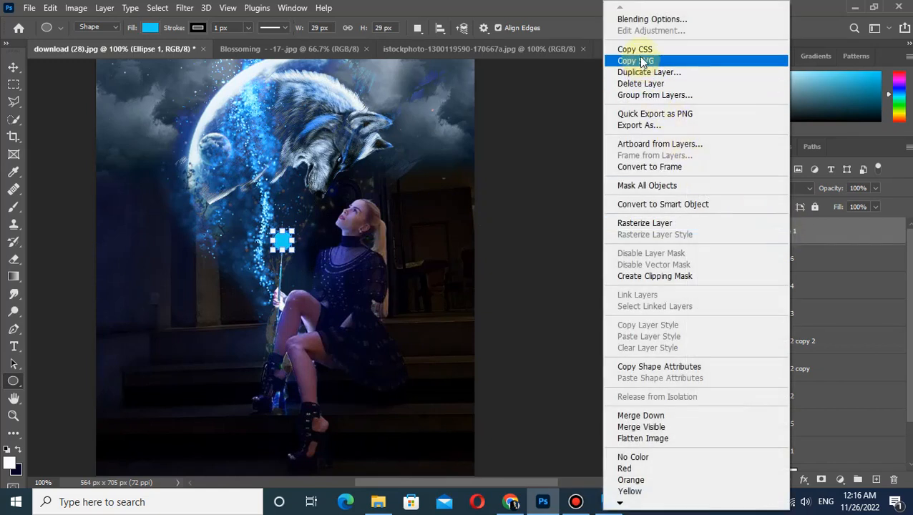
left_click(667, 204)
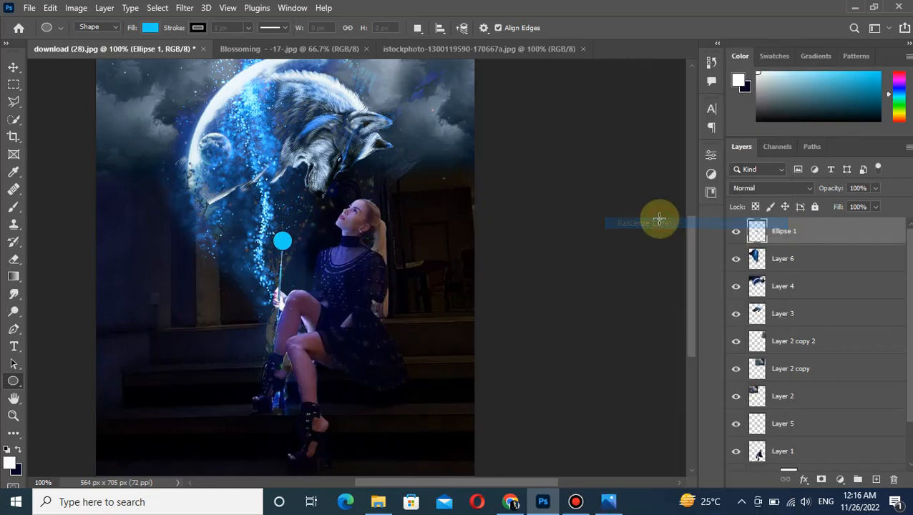
left_click(13, 67)
Apply a Gaussian Blur with an 8.6 pixel radius to the blue circle and align the glow with the wand's tip.
left_click(184, 7)
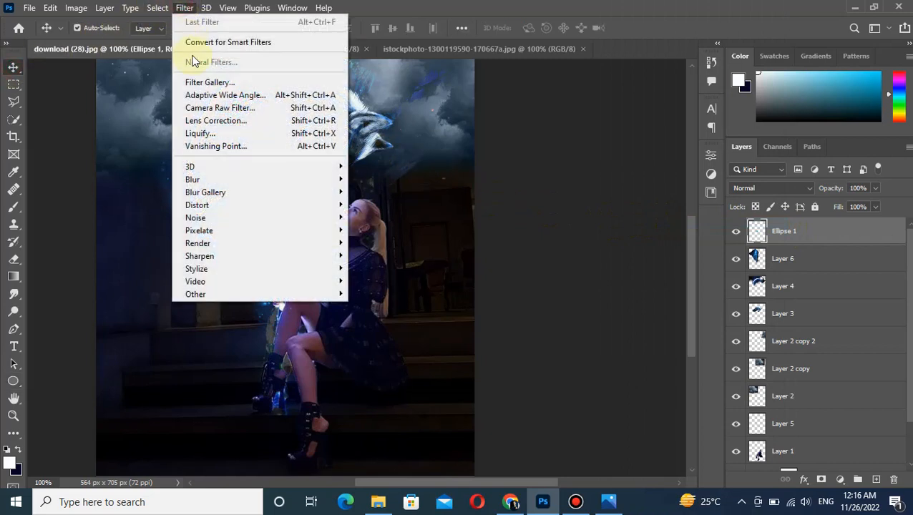
mouse_move(207, 180)
left_click(377, 230)
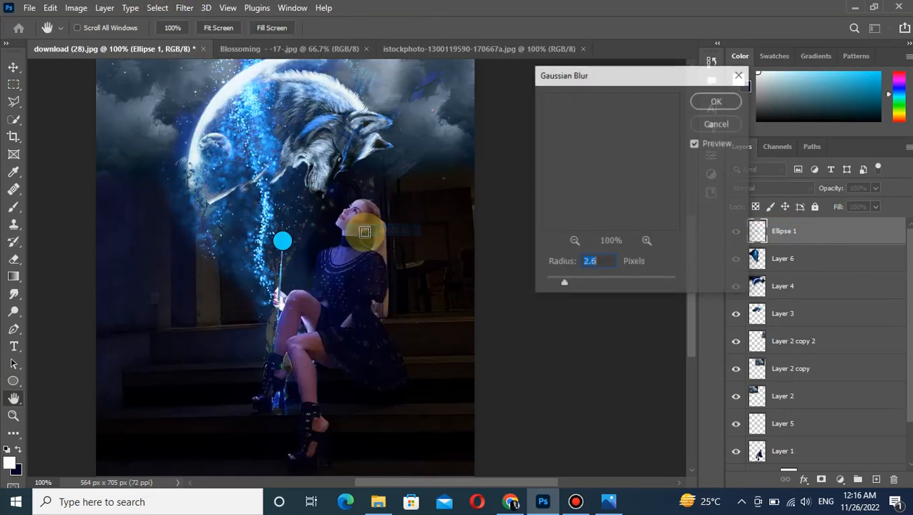
mouse_move(579, 281)
left_mouse_down()
mouse_move(606, 282)
mouse_move(592, 284)
left_mouse_up()
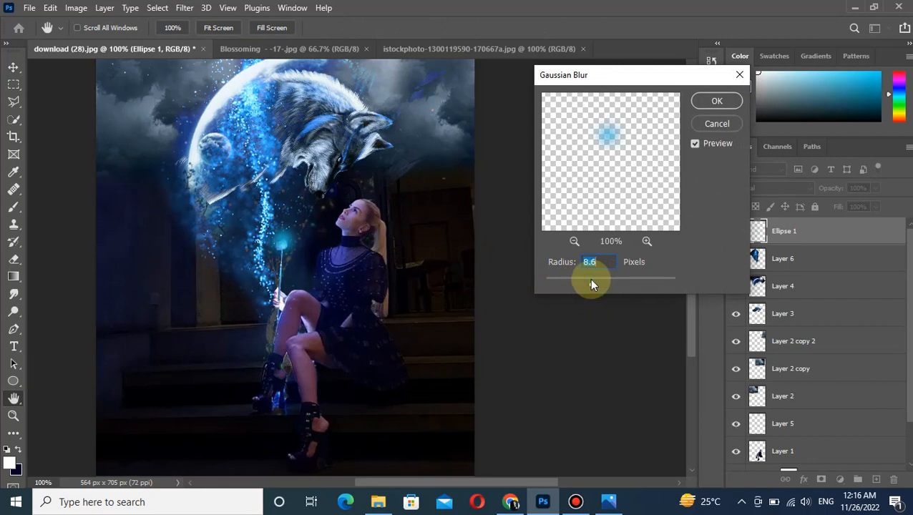
left_click(717, 103)
key("v")
mouse_move(300, 251)
left_mouse_down()
mouse_move(287, 241)
mouse_move(285, 252)
left_mouse_up()
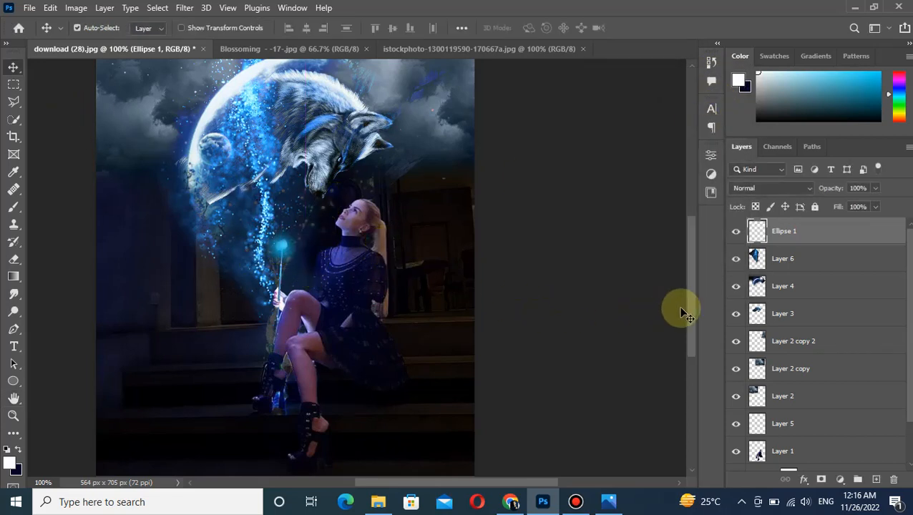
Rotate the particle stream on Layer 6 by -16.78 degrees, scale it to 105.86% and place its lower end at the wand's glowing tip.
left_click(766, 262)
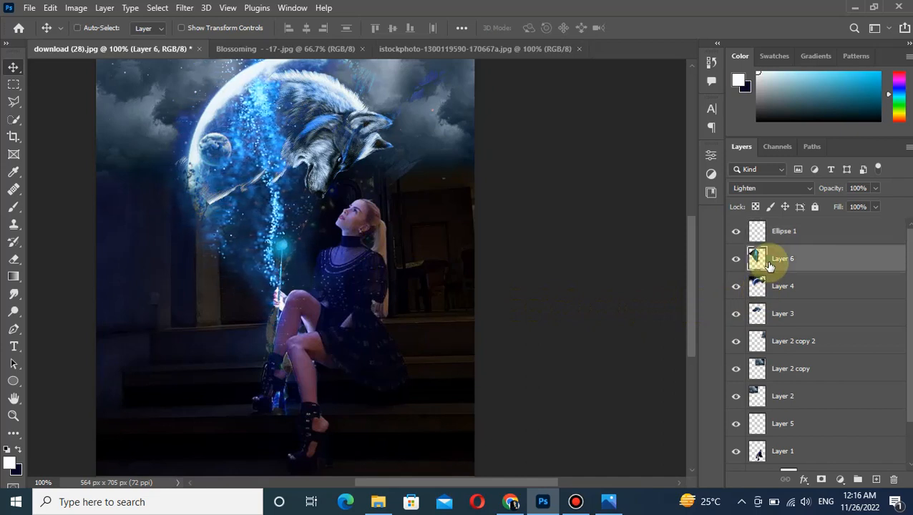
key("ctrl+t")
key("ctrl+minus")
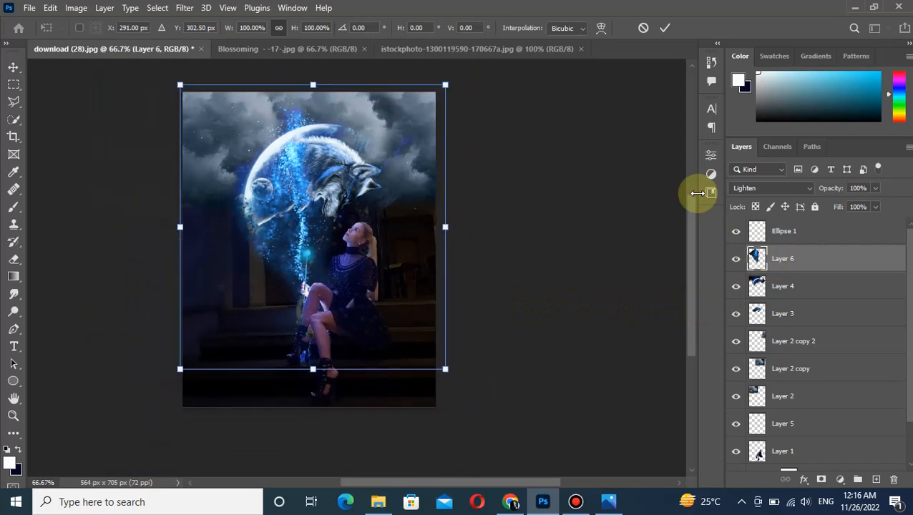
left_click_drag(149, 77, 68, 98)
left_click_drag(270, 231, 267, 231)
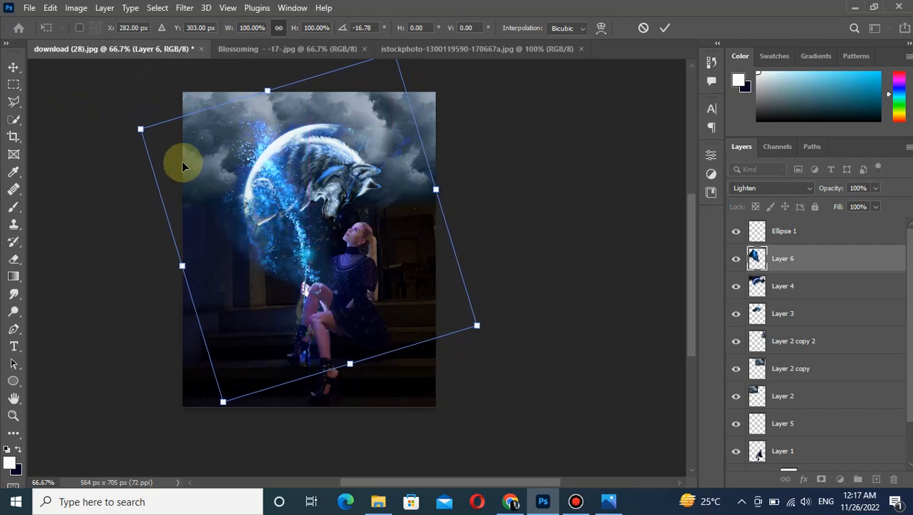
left_click_drag(138, 126, 121, 112)
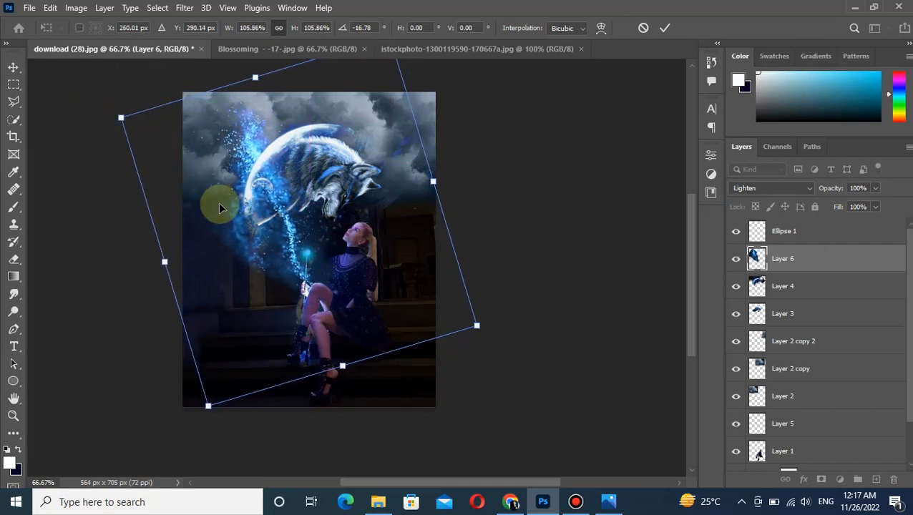
left_click_drag(284, 251, 283, 239)
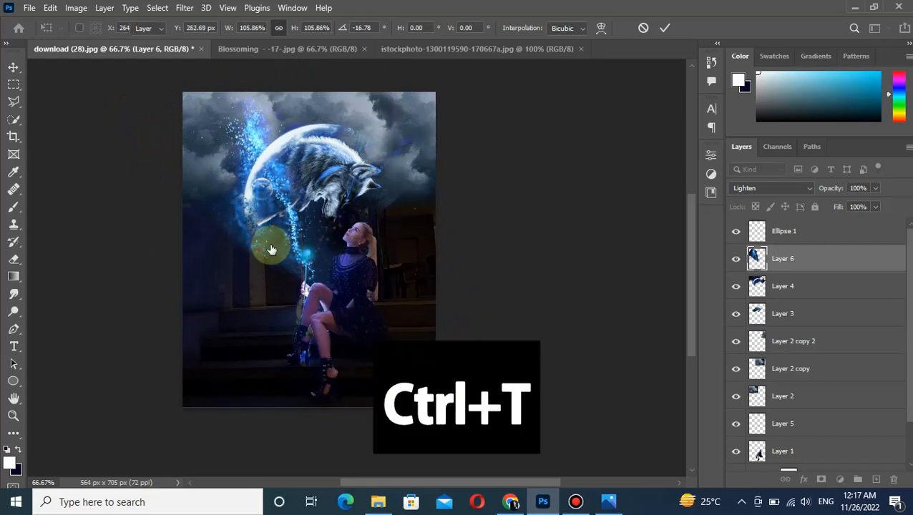
key("Return")
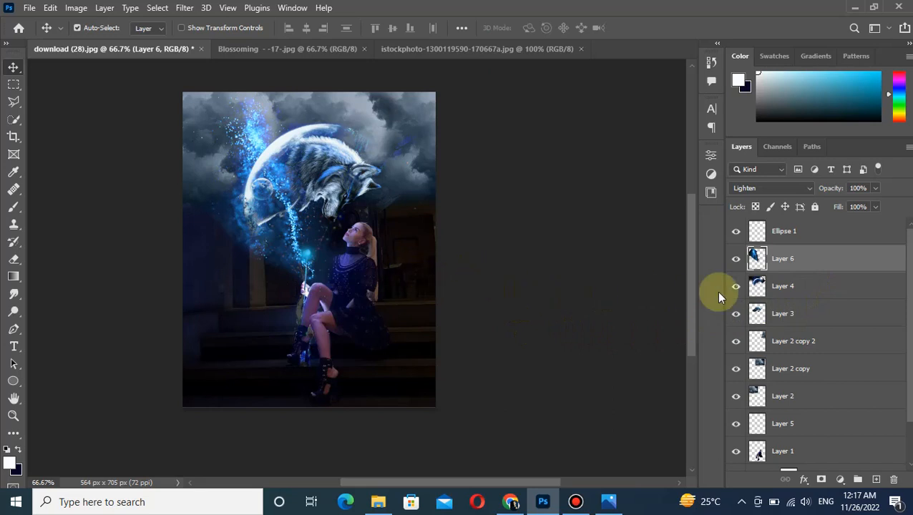
Add two empty layers directly above Layer 3.
left_click(780, 313)
left_click(876, 481)
left_click(877, 480)
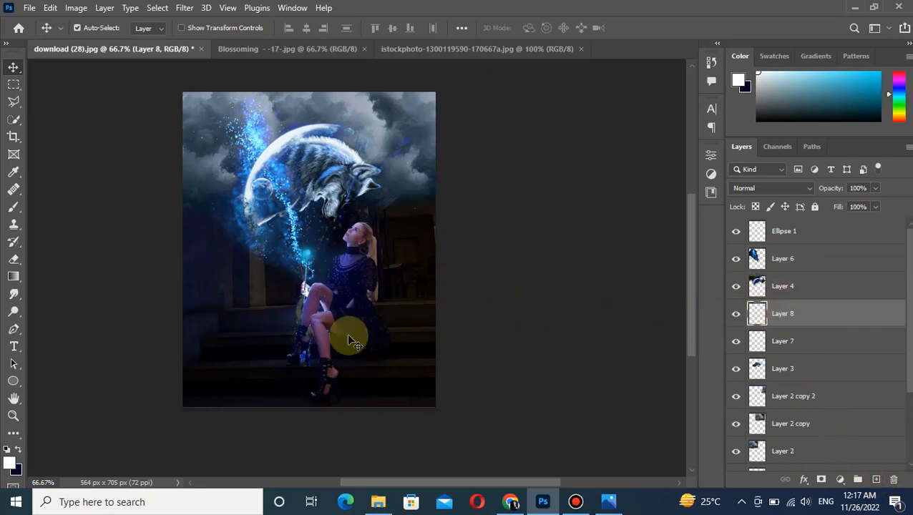
Choose the Brush tool and set the foreground colour to light blue #9deafb for painting on Layer 8.
left_click(14, 207)
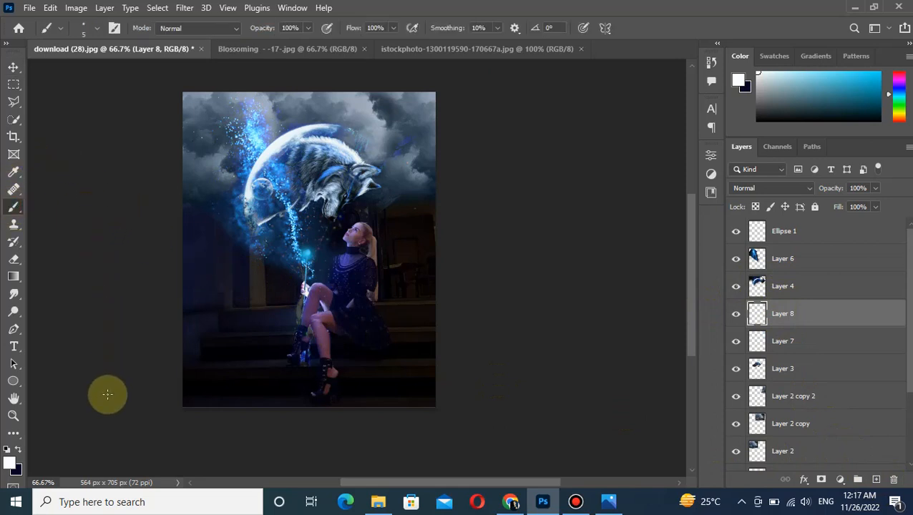
key("ctrl+plus")
key("ctrl+plus")
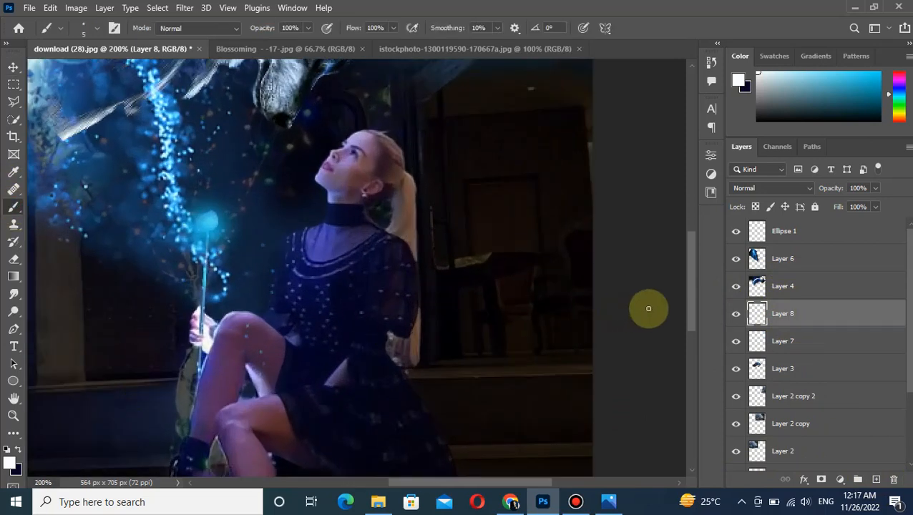
left_click_drag(691, 301, 687, 216)
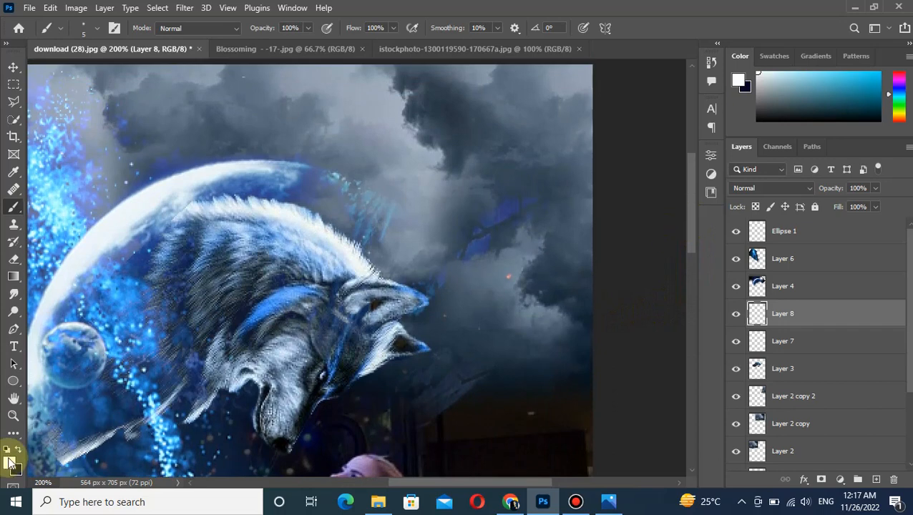
left_click(10, 464)
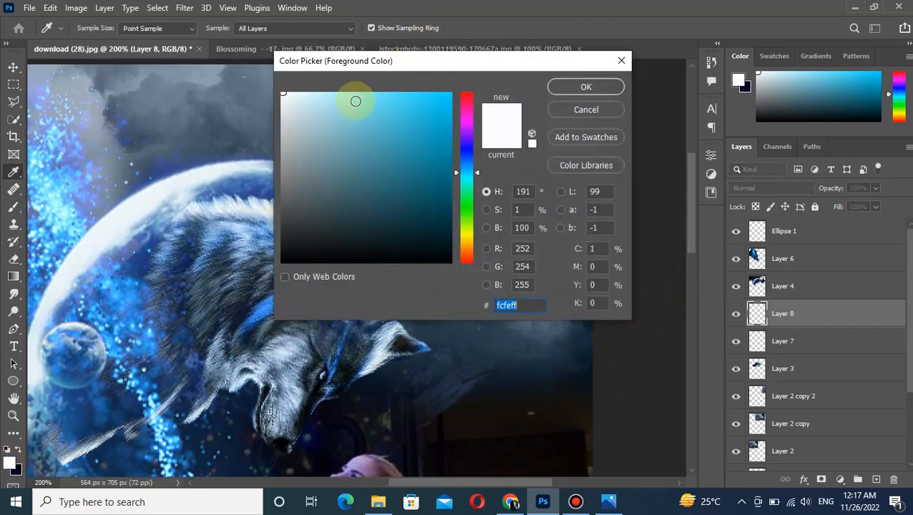
left_click(346, 94)
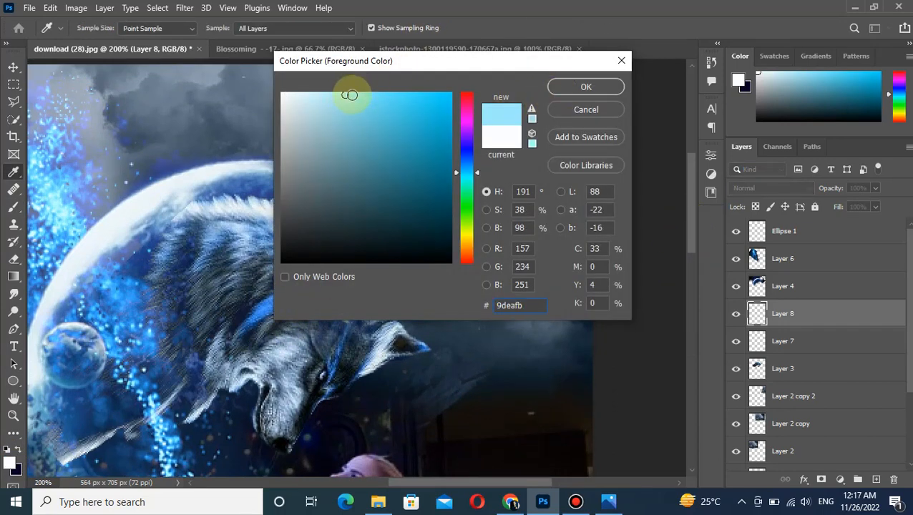
left_click(579, 86)
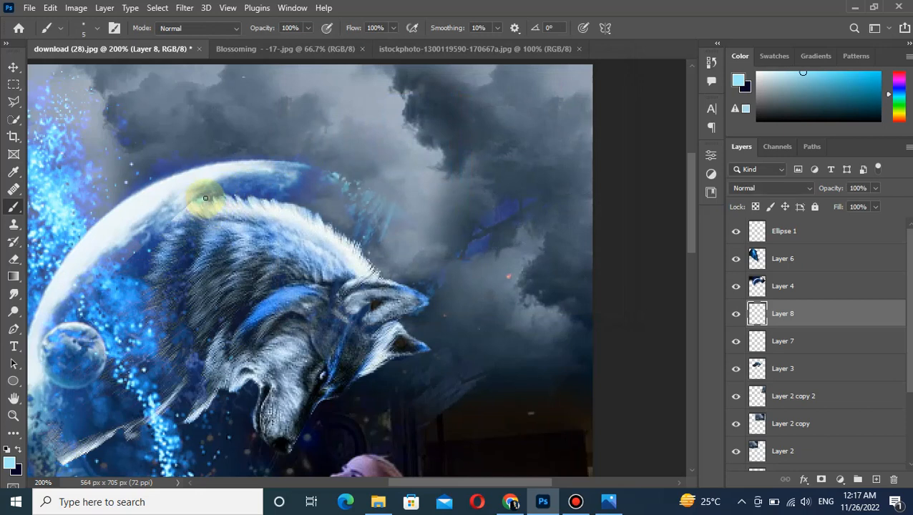
Paint a thin light blue outline on Layer 8 along the wolf's back, ears and cheek.
mouse_move(268, 199)
left_mouse_down()
mouse_move(309, 207)
mouse_move(383, 276)
mouse_move(428, 290)
mouse_move(431, 305)
mouse_move(402, 320)
mouse_move(424, 337)
mouse_move(427, 355)
mouse_move(404, 357)
mouse_move(380, 377)
mouse_move(387, 406)
left_mouse_up()
key("ctrl+z")
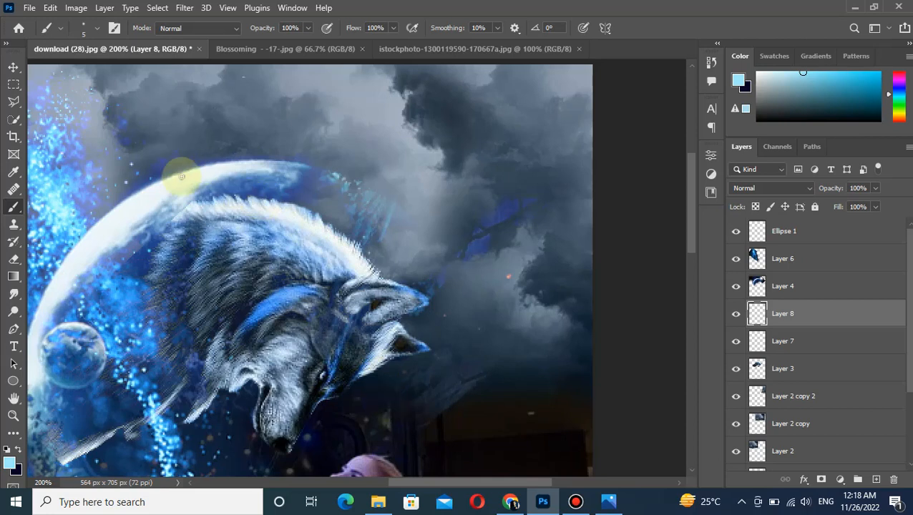
mouse_move(216, 199)
left_mouse_down()
mouse_move(310, 212)
mouse_move(363, 246)
mouse_move(392, 283)
mouse_move(423, 293)
mouse_move(427, 306)
mouse_move(401, 323)
mouse_move(429, 351)
mouse_move(385, 363)
mouse_move(313, 415)
mouse_move(302, 408)
mouse_move(298, 290)
left_mouse_up()
mouse_move(178, 309)
left_mouse_down()
mouse_move(216, 275)
mouse_move(244, 266)
mouse_move(252, 319)
mouse_move(278, 340)
mouse_move(306, 298)
left_mouse_up()
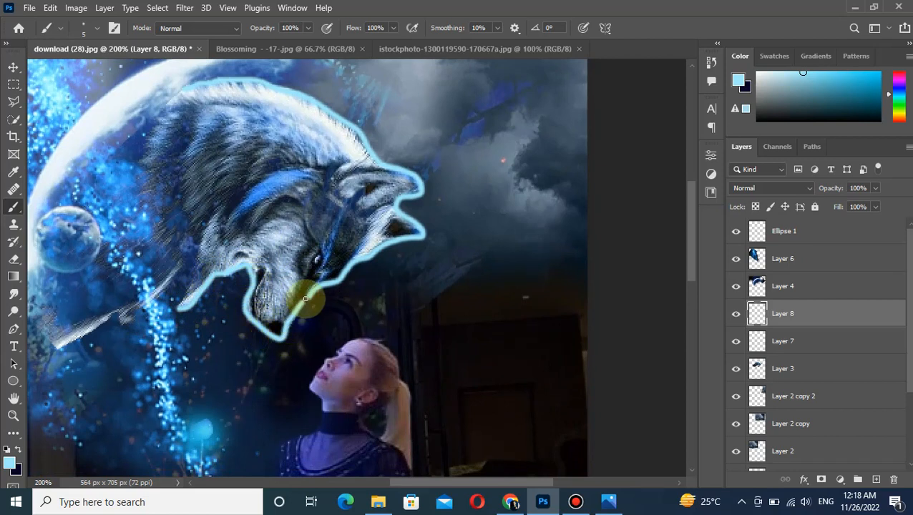
key("z")
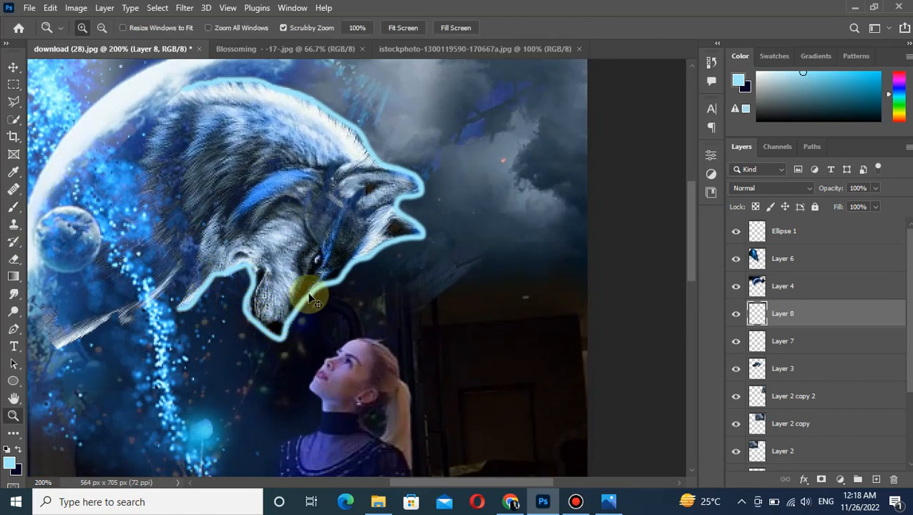
key("ctrl+z")
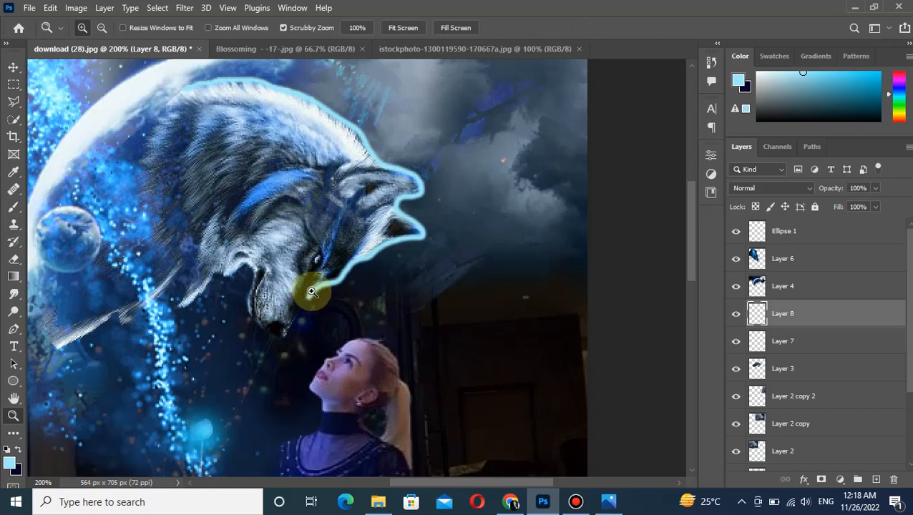
Continue the light blue brush outline on Layer 8 around the wolf's muzzle, jaw and lower fur edge.
left_click(13, 206)
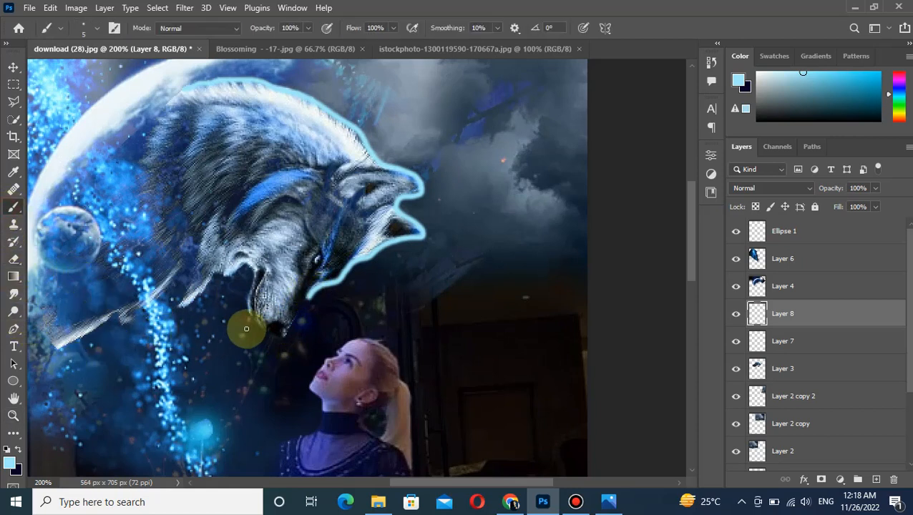
left_click_drag(307, 305, 283, 343)
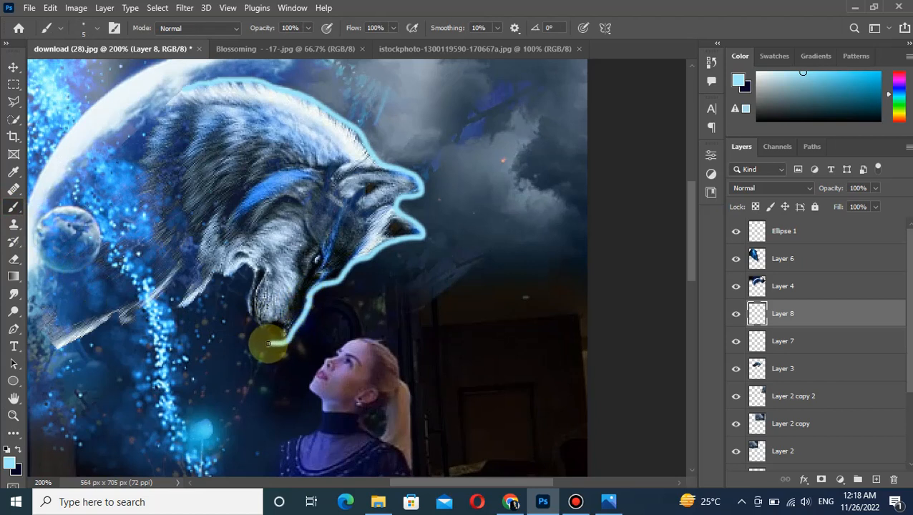
mouse_move(240, 316)
left_mouse_down()
mouse_move(252, 266)
mouse_move(189, 305)
mouse_move(164, 295)
mouse_move(92, 327)
mouse_move(50, 315)
left_mouse_up()
left_click(14, 67)
key("ctrl+minus")
key("ctrl+minus")
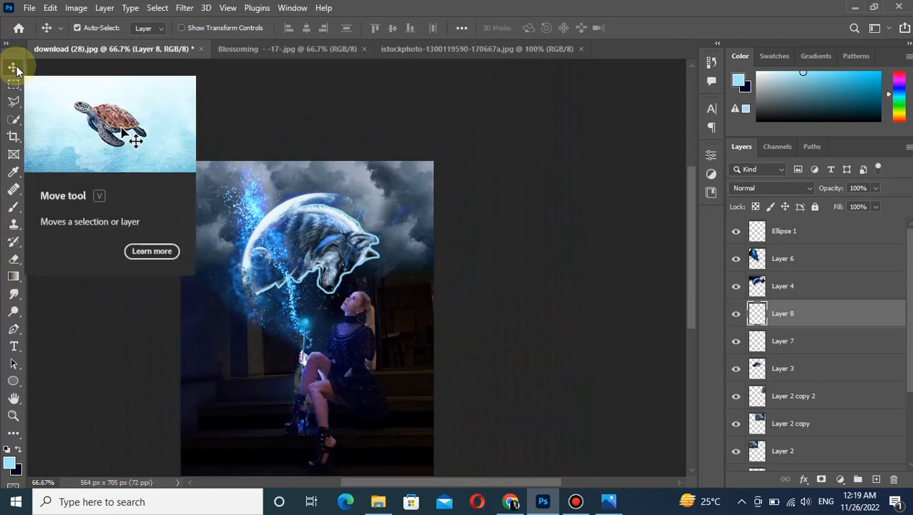
left_click(840, 479)
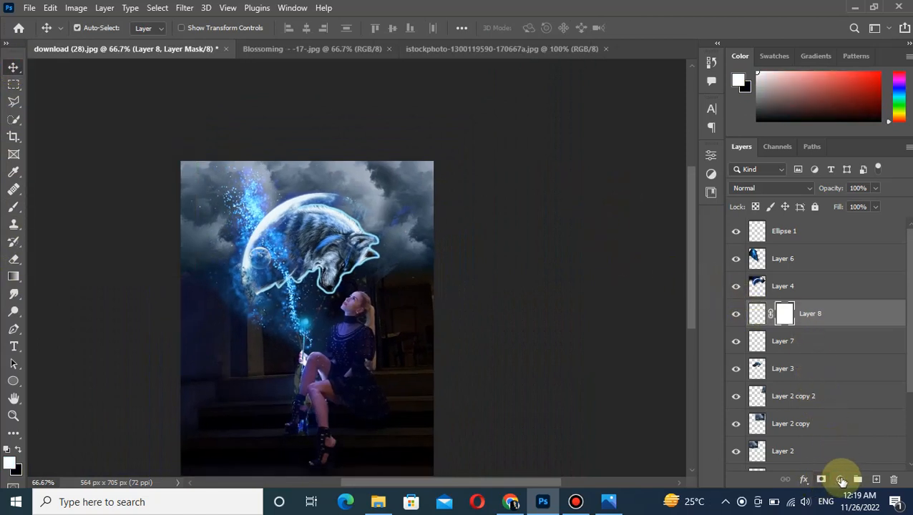
left_click(804, 480)
left_click(785, 313)
right_click(785, 313)
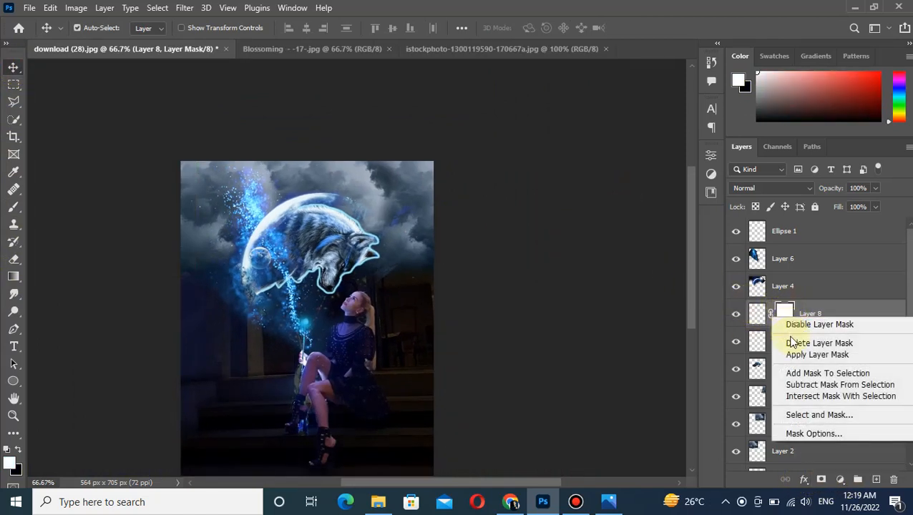
left_click(795, 342)
Add an Outer Glow with a size of 9 px to the wolf outline on Layer 8.
left_click(803, 478)
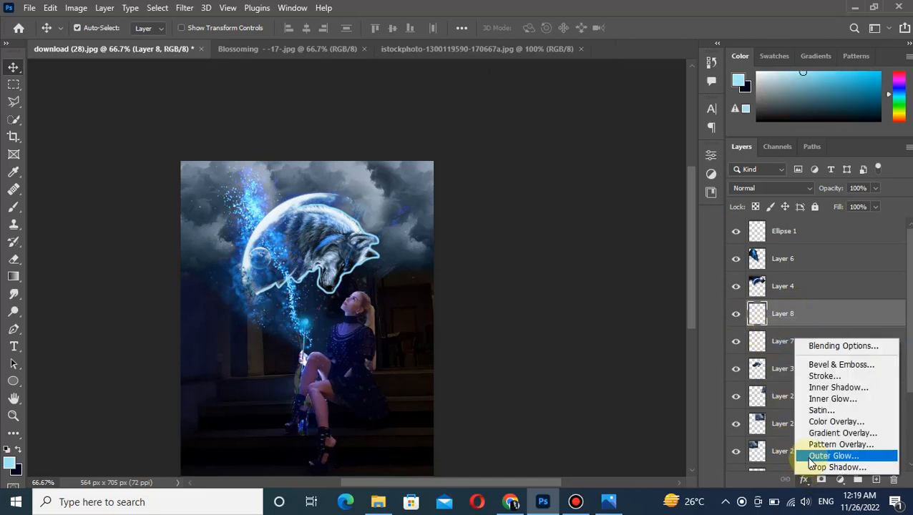
left_click(813, 458)
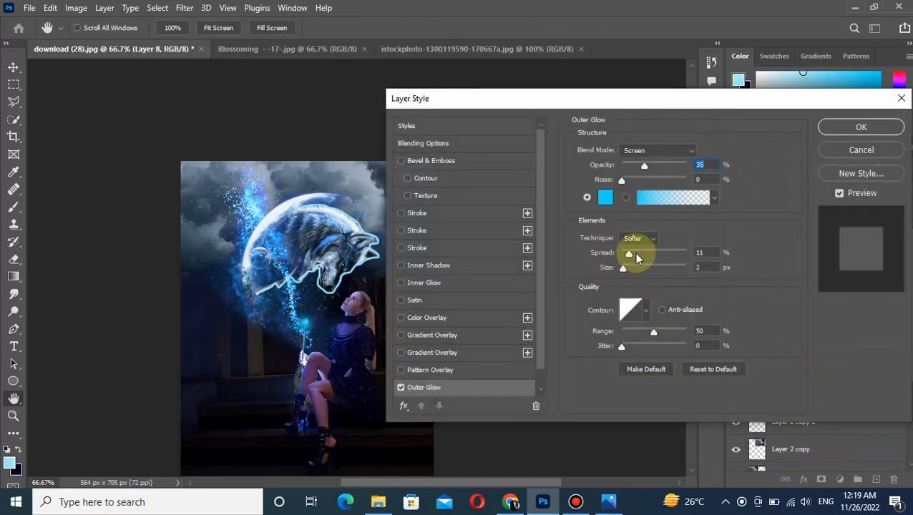
left_click_drag(622, 268, 631, 269)
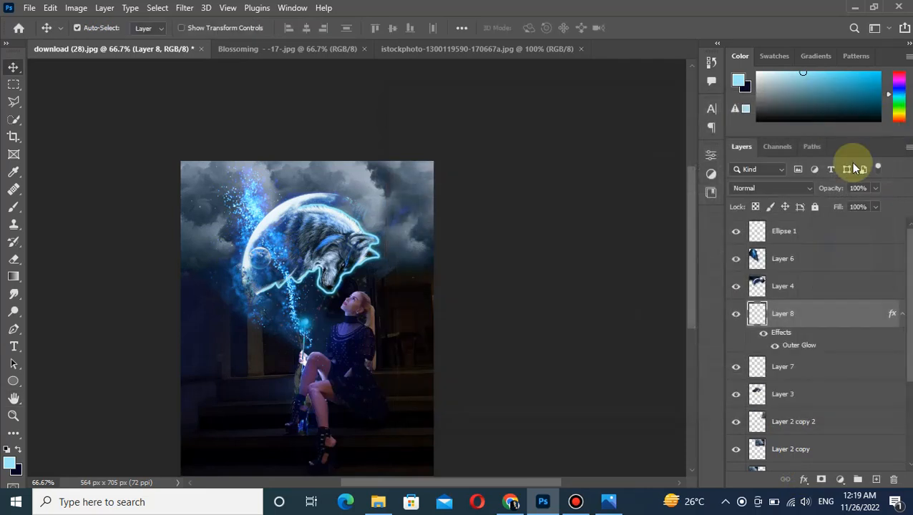
left_click(863, 127)
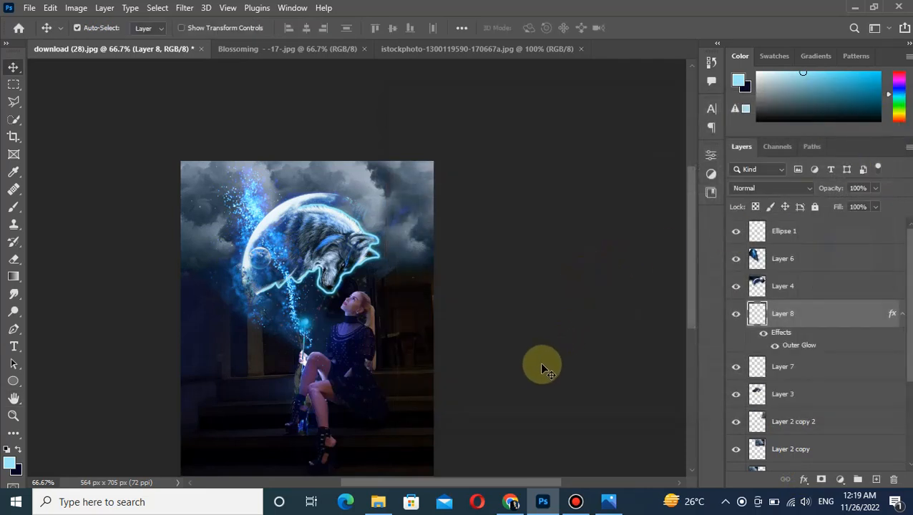
Erase the tip of the wolf's lower fur edge near the moon's rim on Layer 3.
left_click(763, 392)
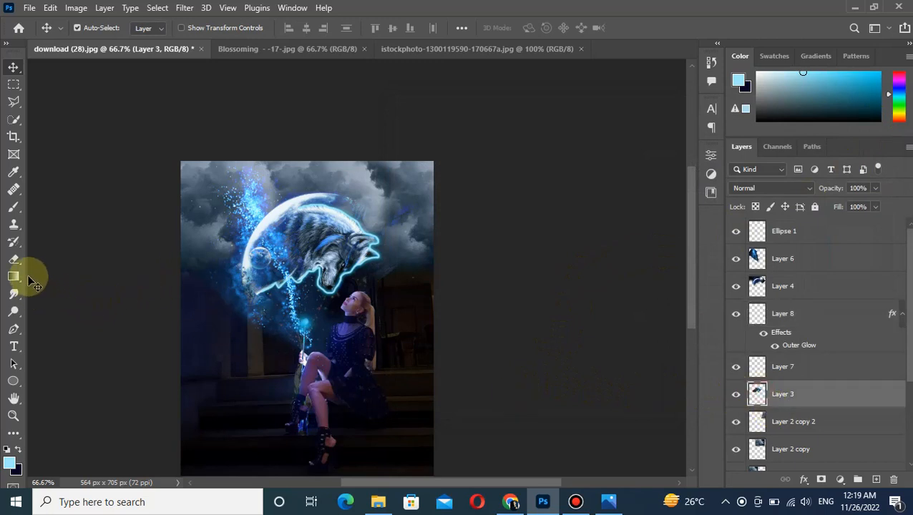
key("e")
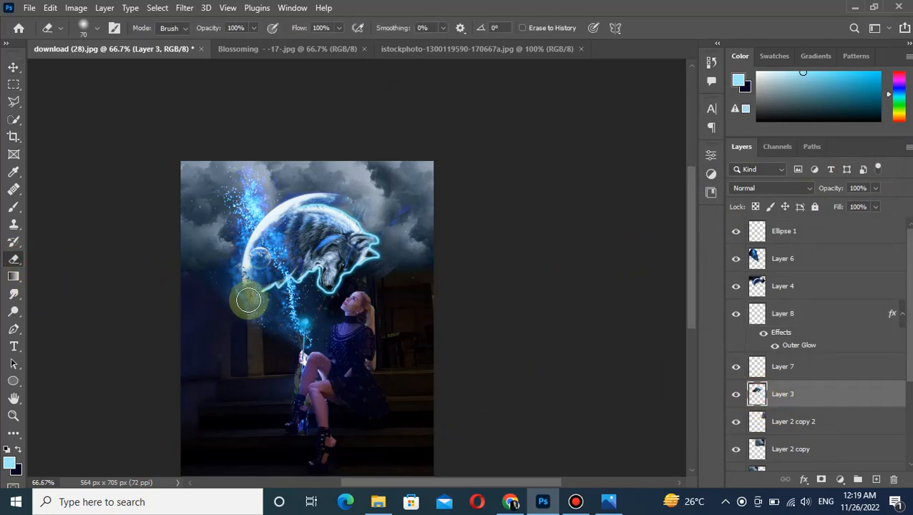
left_click(13, 66)
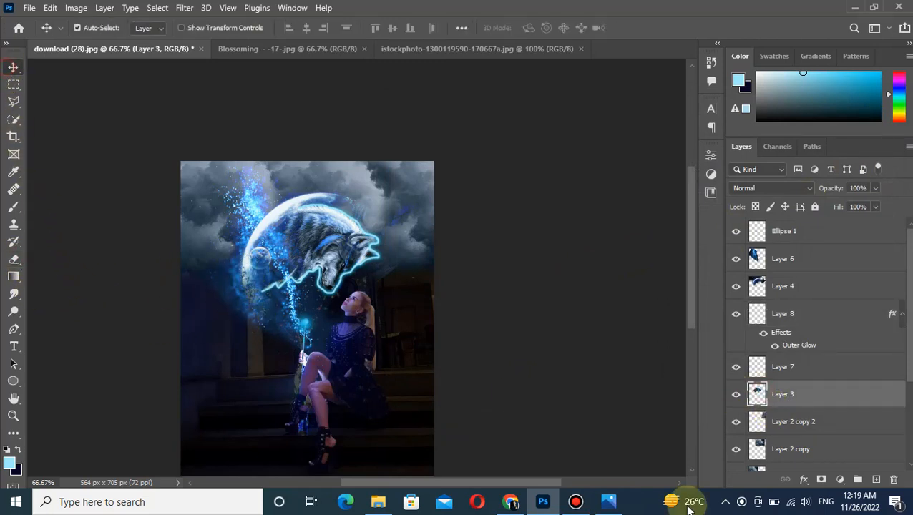
Apply a Gaussian Blur with a 4.9 pixel radius to the Background layer.
left_click(809, 320)
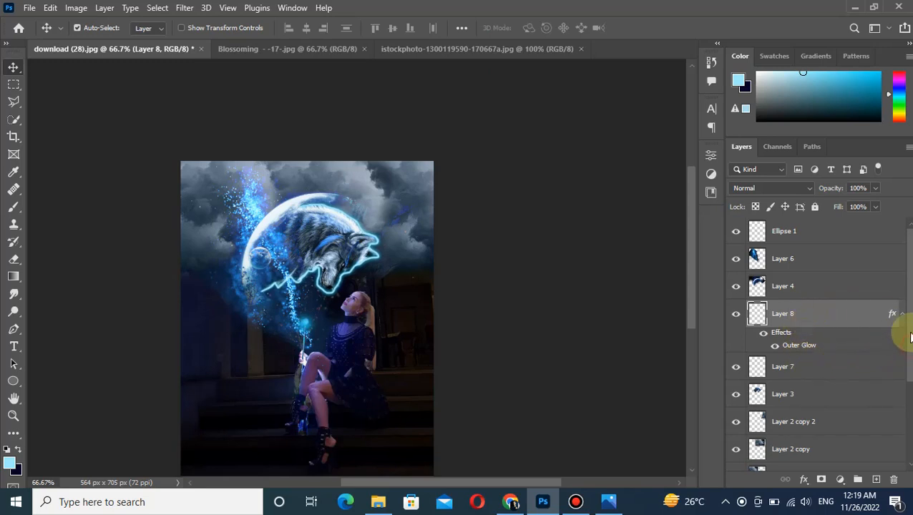
scroll(897, 418, "down", 3)
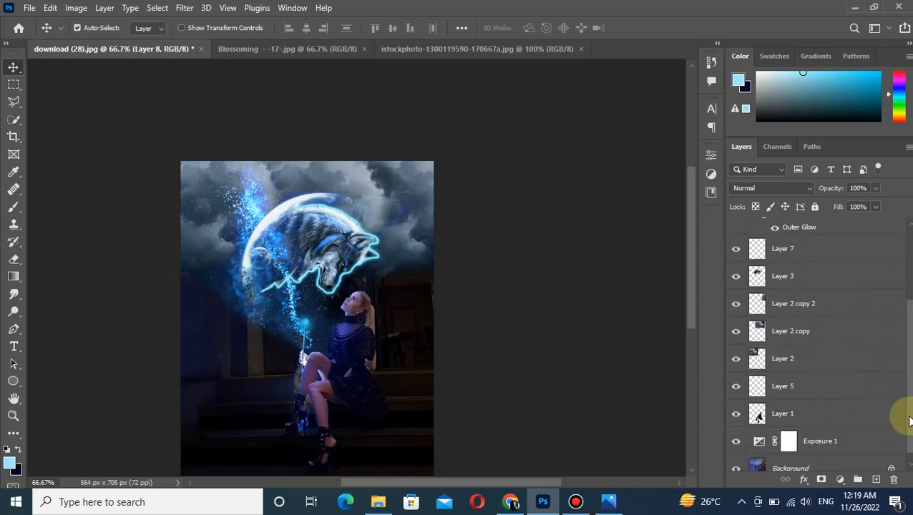
left_click(788, 457)
left_click(181, 8)
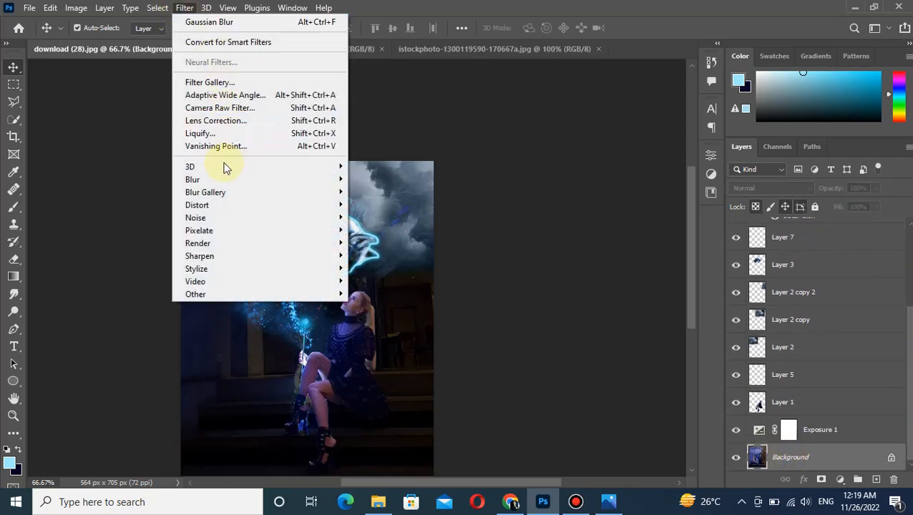
mouse_move(215, 179)
left_click(385, 231)
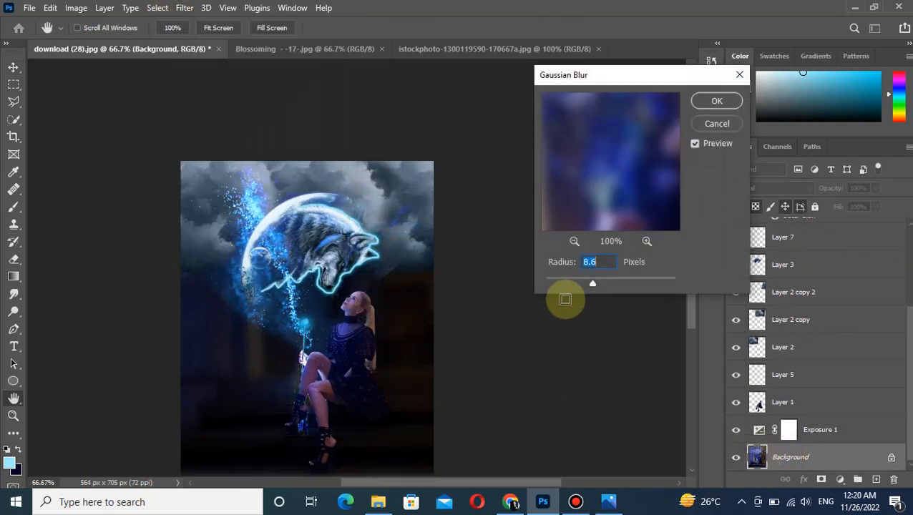
left_click_drag(586, 284, 580, 284)
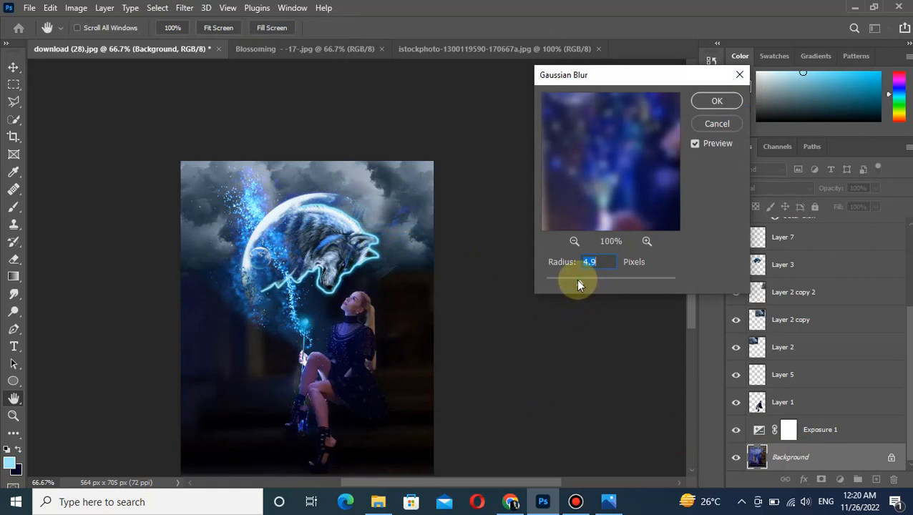
left_click(718, 100)
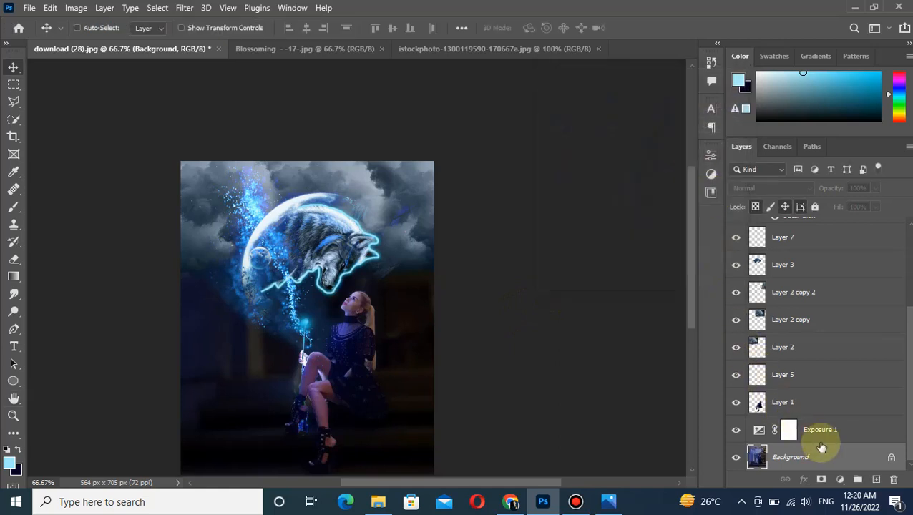
mouse_move(690, 315)
left_mouse_down()
mouse_move(692, 345)
mouse_move(691, 333)
left_mouse_up()
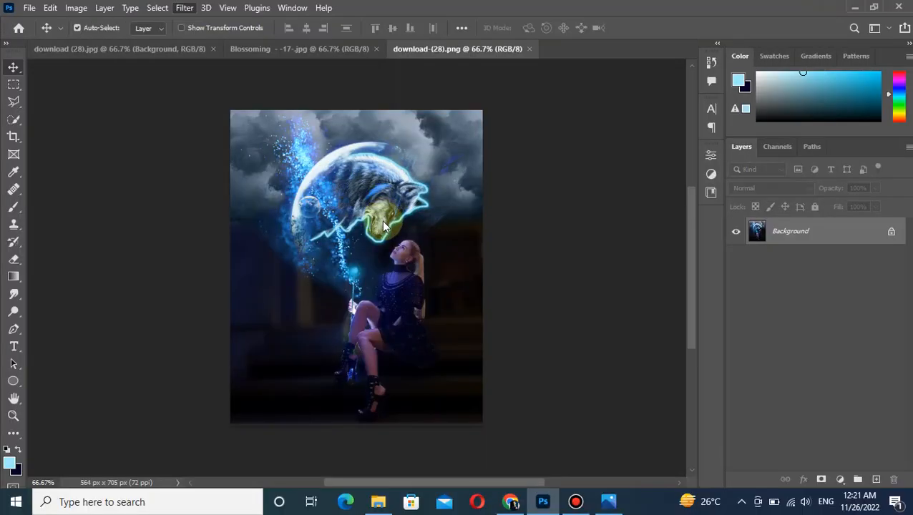
Open the flattened image in the Camera Raw Filter and set Temperature to -13 and Tint to +24.
key("shift+ctrl+a")
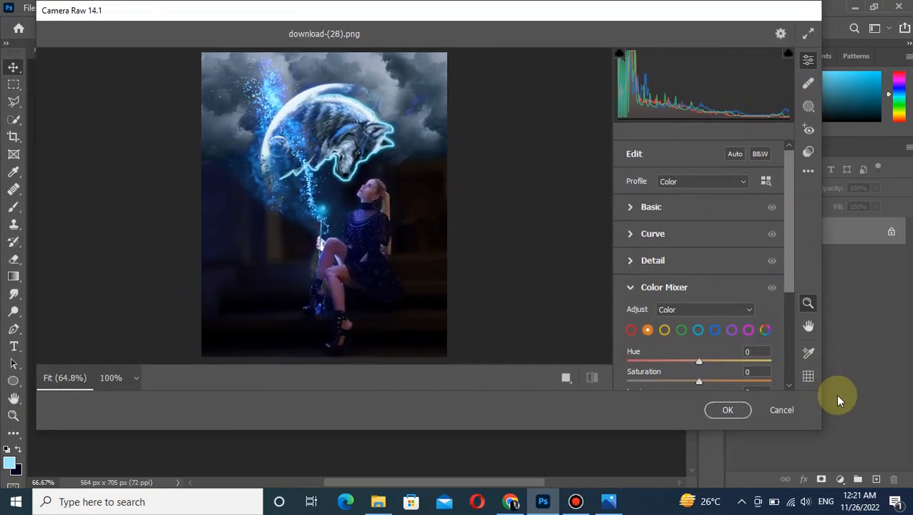
left_click_drag(818, 430, 866, 487)
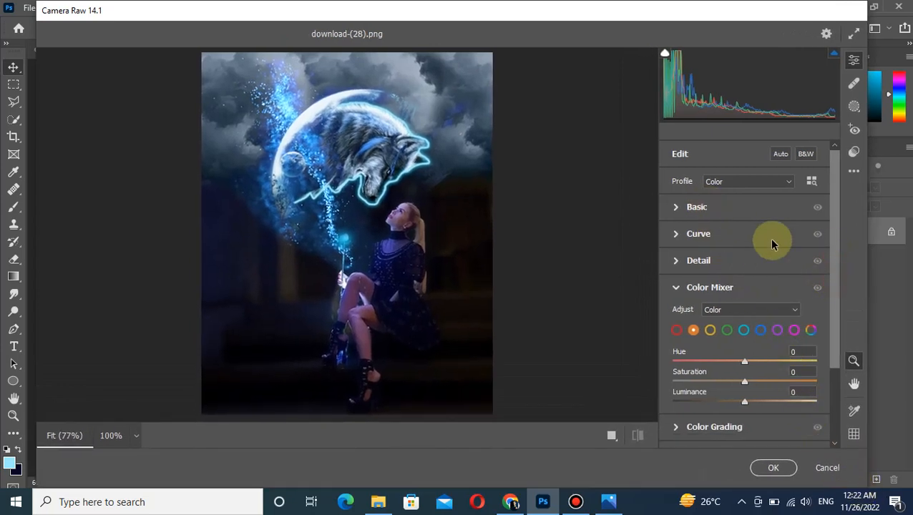
left_click(676, 207)
left_click_drag(744, 207, 736, 208)
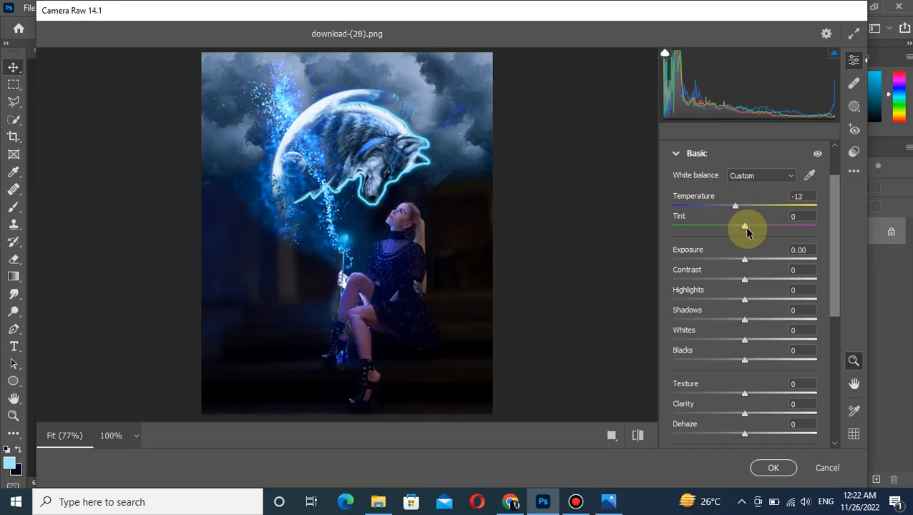
left_click_drag(748, 231, 756, 230)
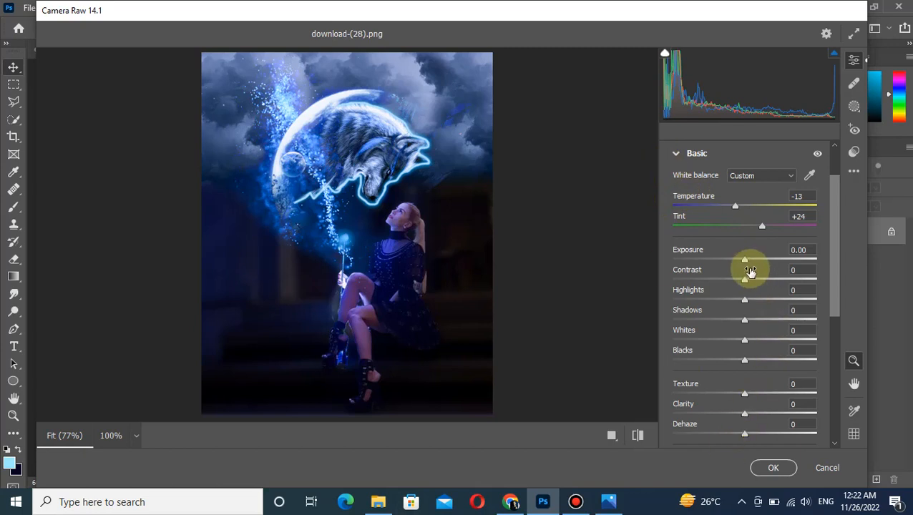
Set Exposure to -0.35, Contrast to +7, Highlights to -32, Shadows to +8, Whites to +2 and Blacks to +6.
left_click_drag(746, 261, 760, 281)
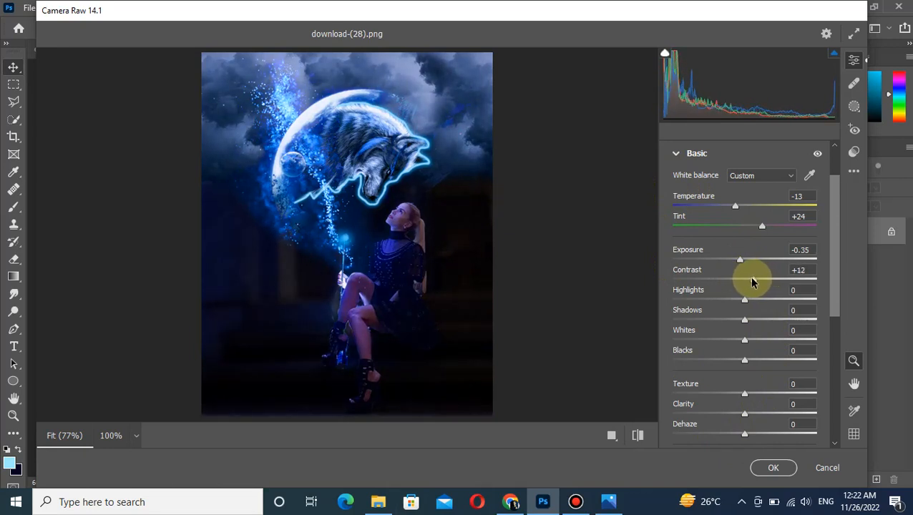
left_click_drag(752, 280, 752, 364)
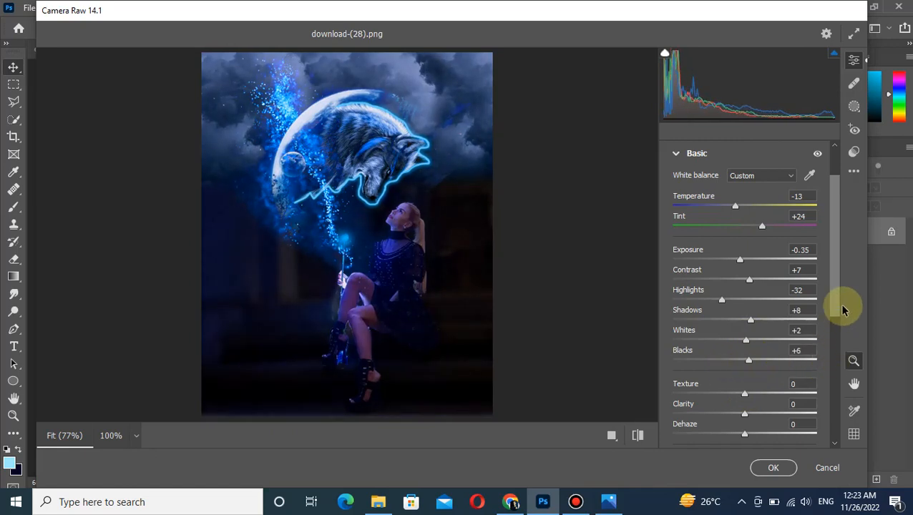
Set Texture to +3, Clarity to -11 and Vibrance to +14, and apply the Camera Raw adjustments.
left_click_drag(836, 305, 821, 359)
mouse_move(746, 287)
left_mouse_down()
mouse_move(717, 285)
mouse_move(766, 284)
mouse_move(750, 284)
left_mouse_up()
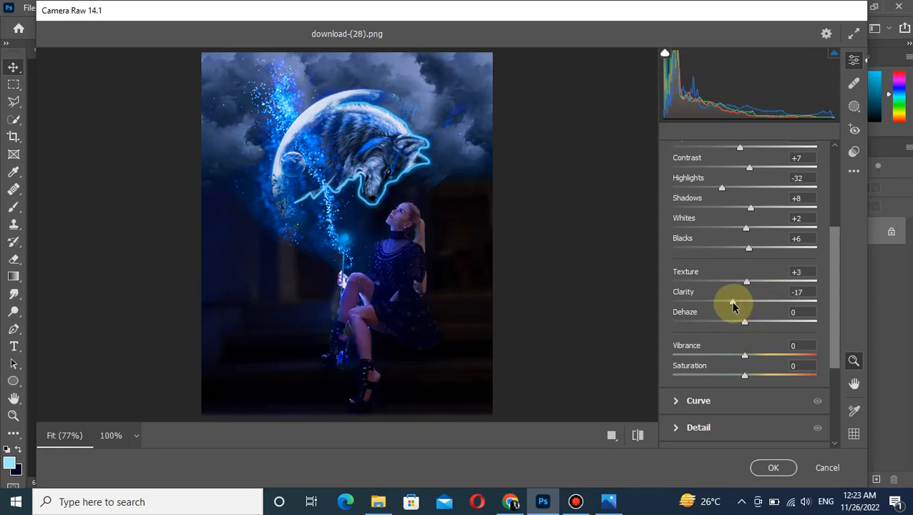
mouse_move(744, 355)
left_mouse_down()
mouse_move(839, 366)
mouse_move(757, 365)
left_mouse_up()
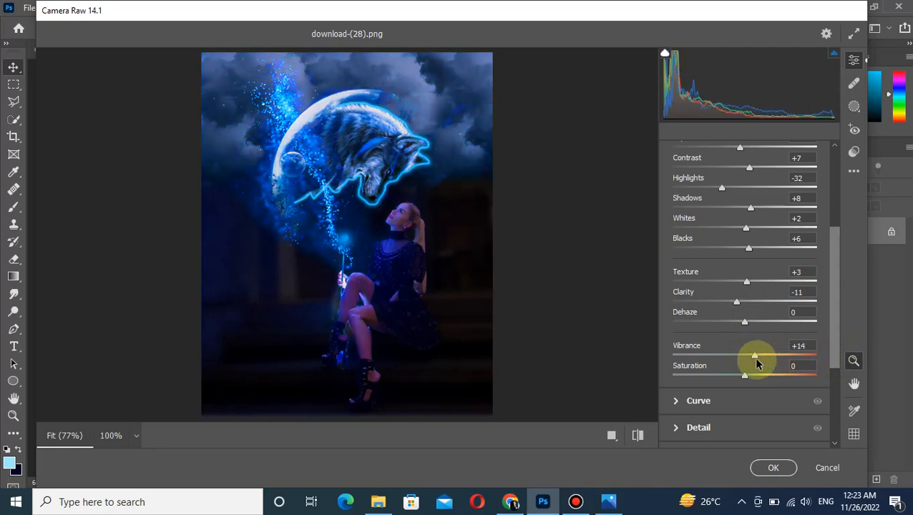
left_click(772, 469)
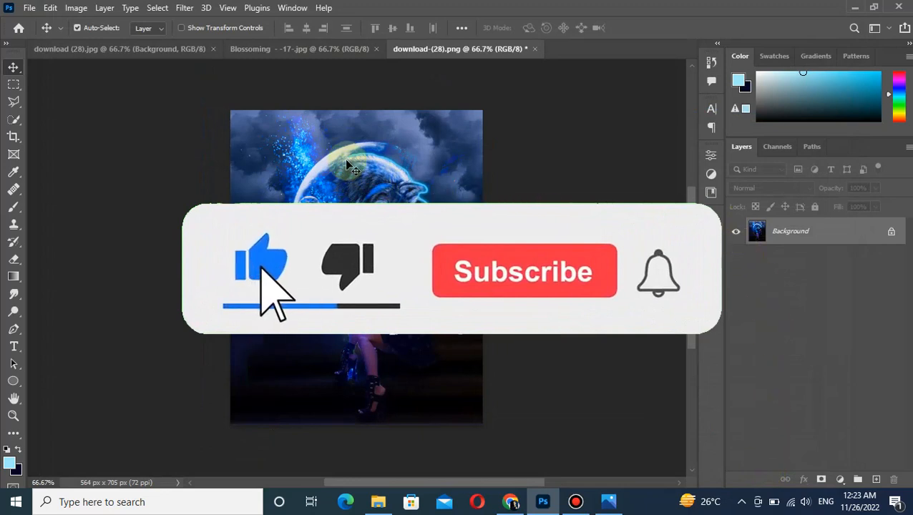